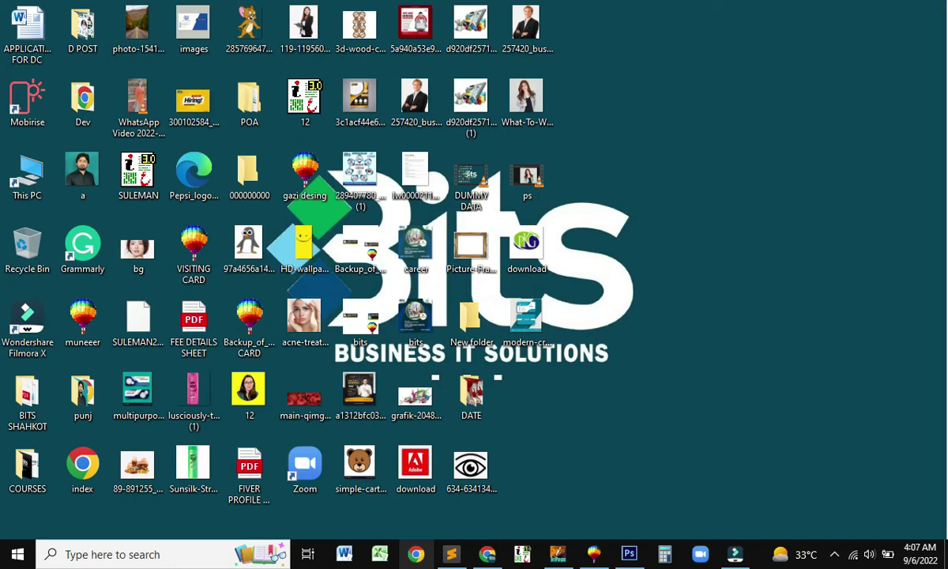
Step: Restore the CorelDRAW 9 window showing the blank Letter-size Graphic4 page
left_click(593, 554)
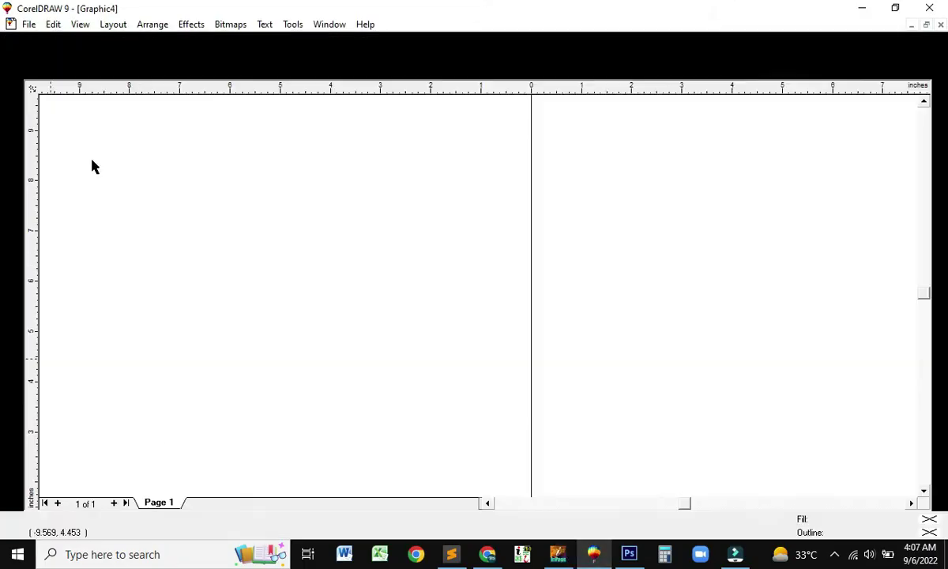
left_click(13, 124)
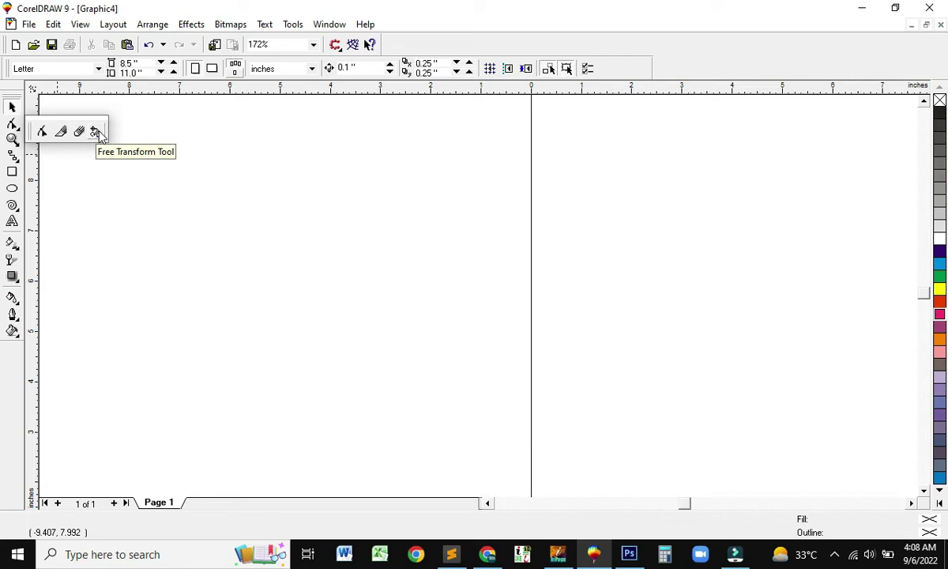
Step: Draw a 6.873 × 3.702 inch yellow rectangle; try rounded corners, then undo them
left_click(12, 171)
left_click_drag(210, 181, 556, 367)
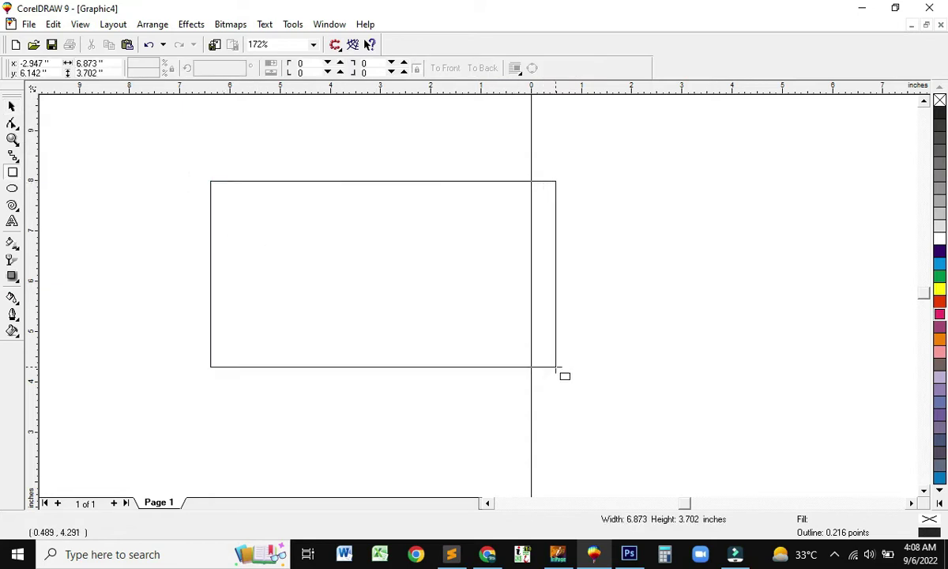
left_click(938, 291)
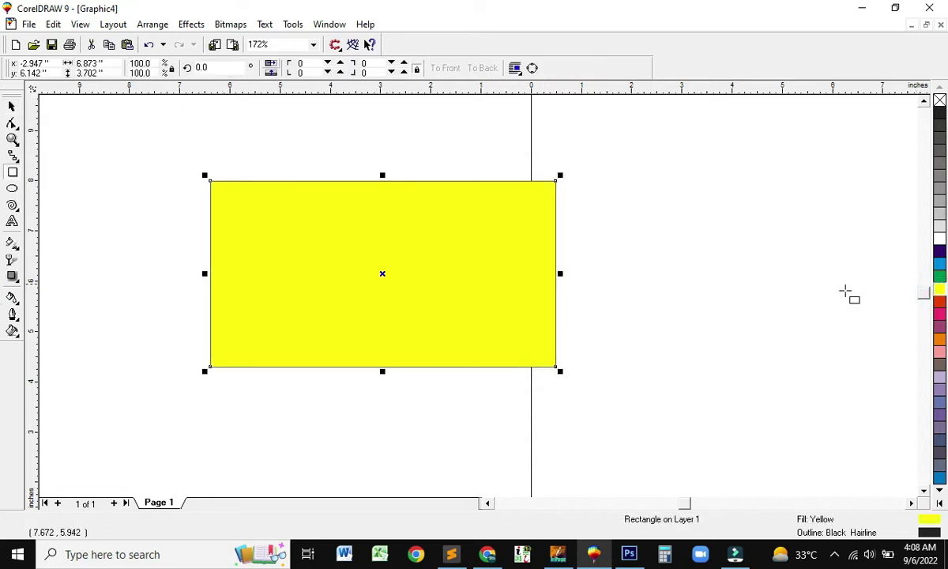
key("shift+F2")
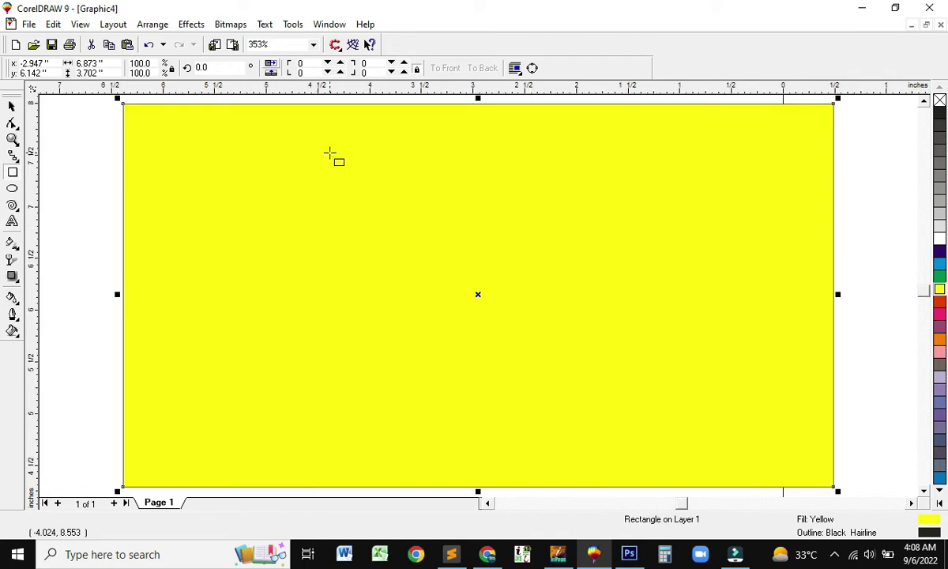
left_click(12, 123)
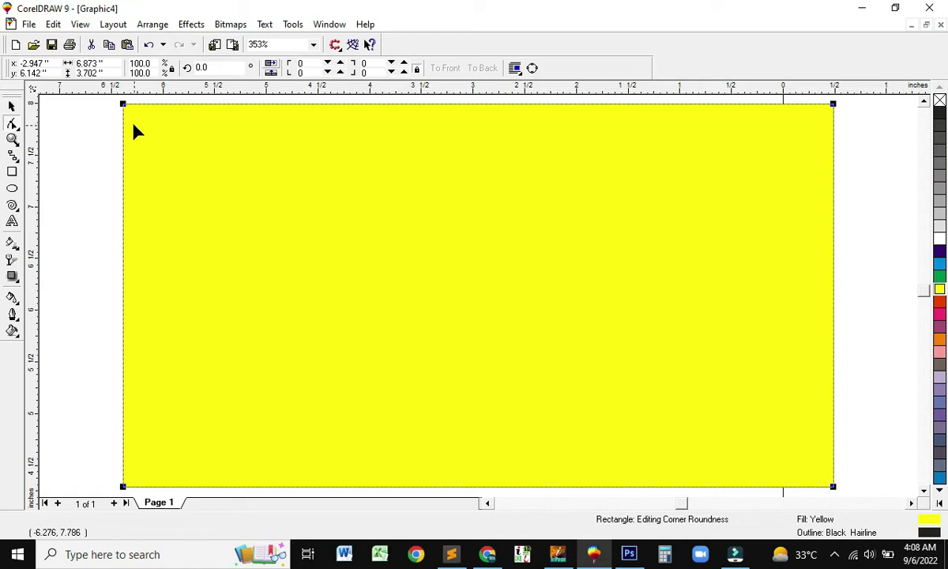
left_click_drag(124, 105, 212, 184)
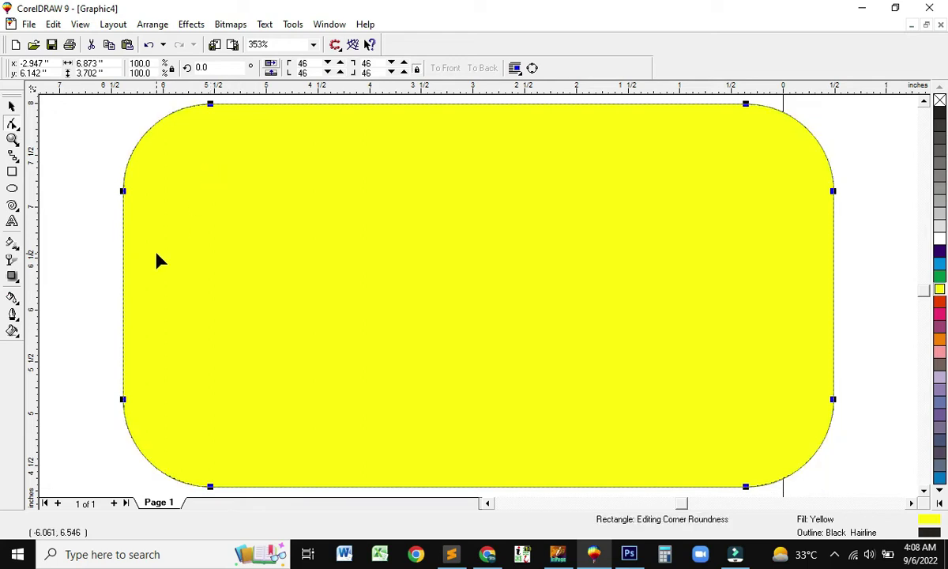
key("ctrl+z")
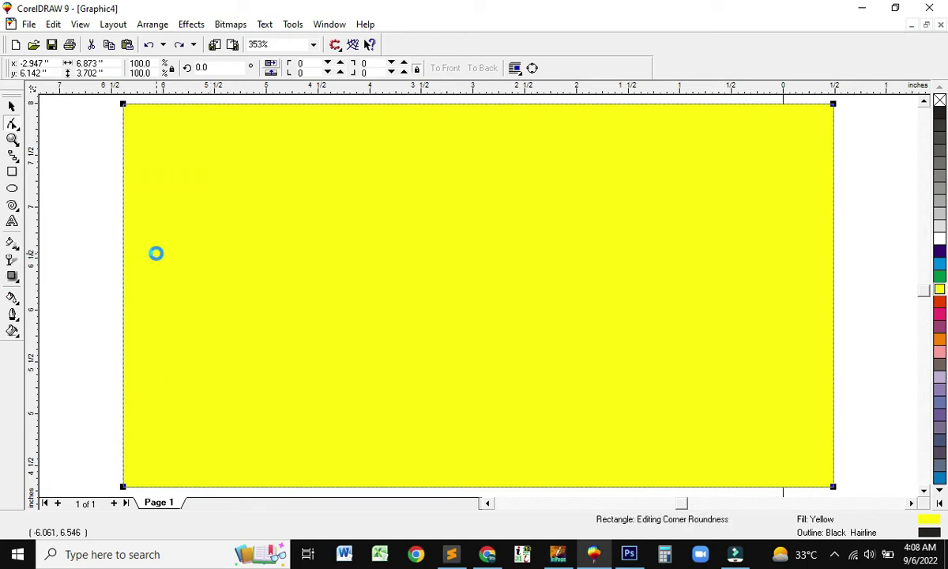
Step: Draw a small red rectangle on the yellow one's left side and shift it slightly left
left_click(12, 172)
left_click_drag(183, 250, 337, 323)
left_click(939, 301)
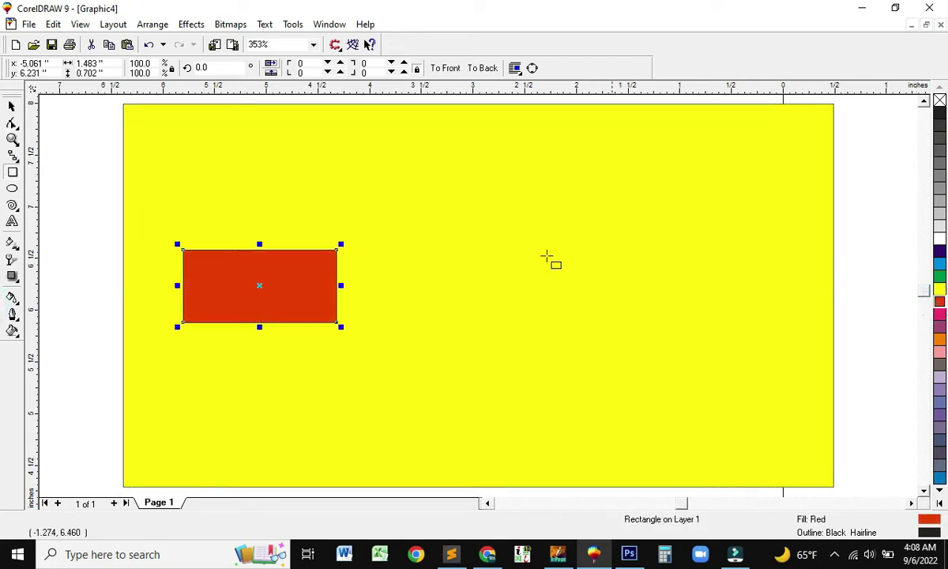
left_click(12, 106)
left_click(59, 179)
left_click_drag(231, 278, 216, 279)
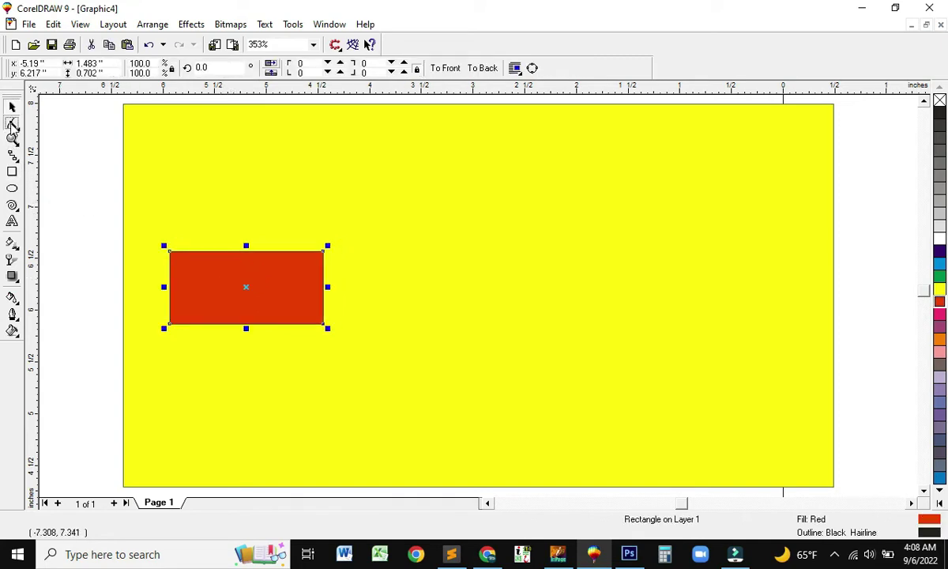
Step: Fully round the red rectangle's corners and duplicate it into a row of copies
left_click(13, 124)
left_click_drag(174, 253, 188, 267)
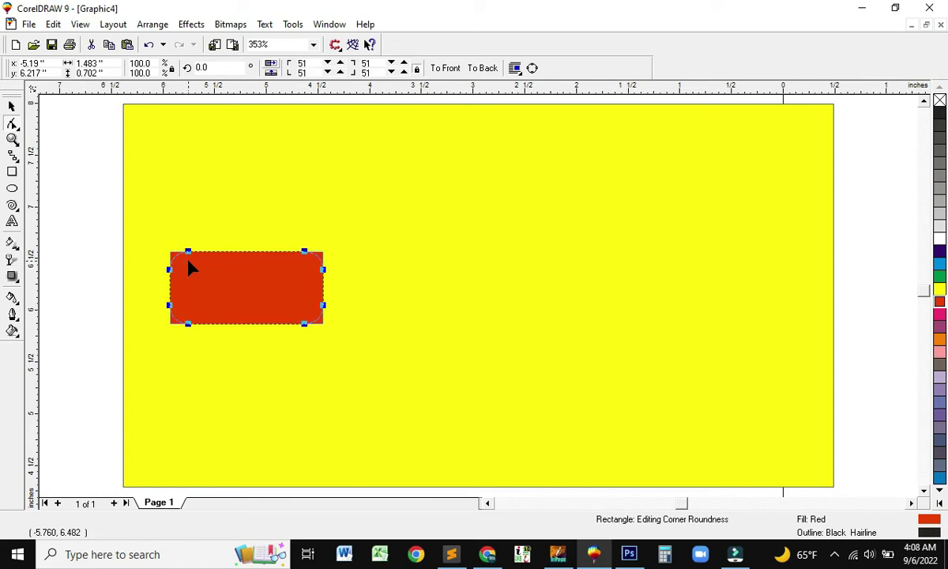
left_click(11, 106)
left_click(85, 237)
mouse_move(218, 300)
left_mouse_down()
mouse_move(205, 295)
mouse_move(371, 320)
left_mouse_up()
key("ctrl+d")
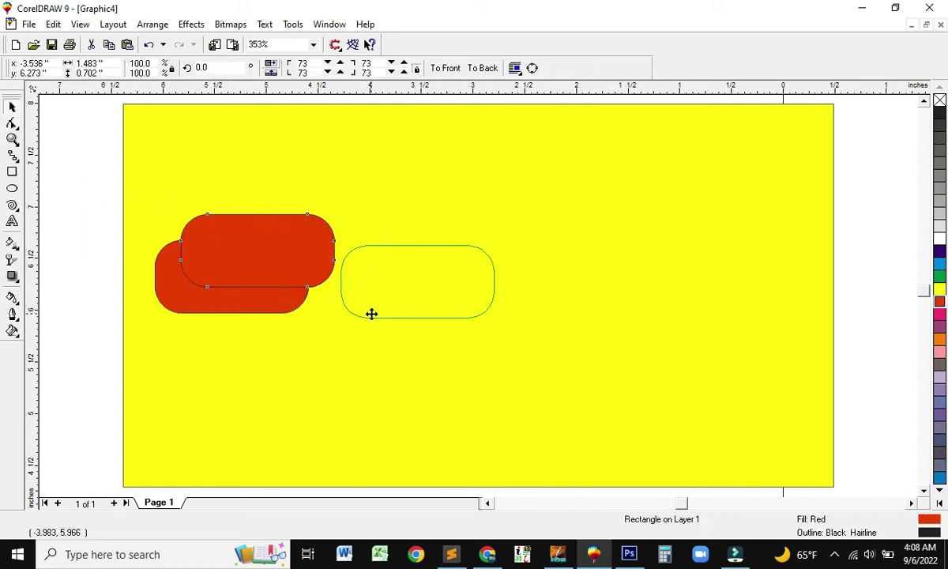
left_click_drag(377, 298, 378, 294)
key("ctrl+d")
key("ctrl+d")
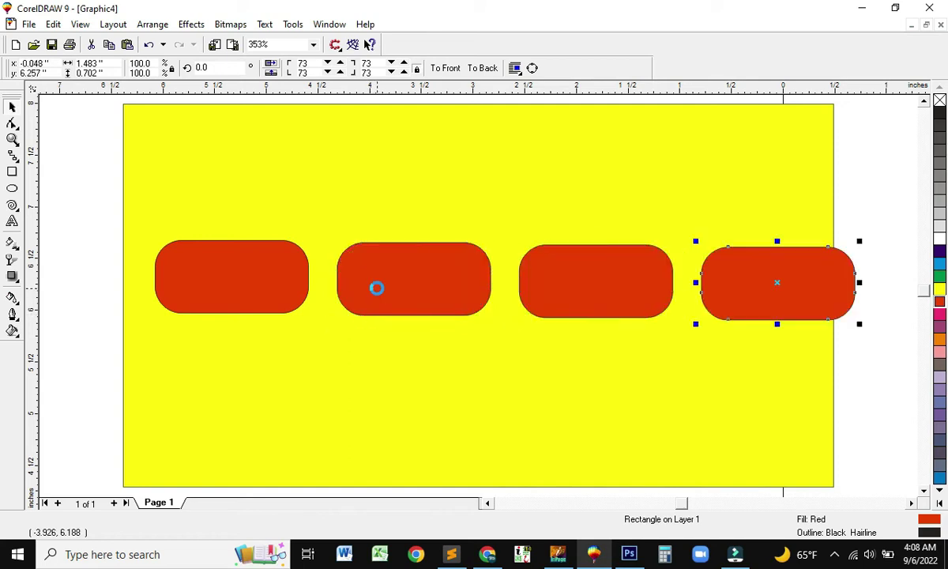
Step: Widen the yellow rectangle, then select all shapes and delete them
left_click(772, 377)
left_click_drag(838, 294, 883, 295)
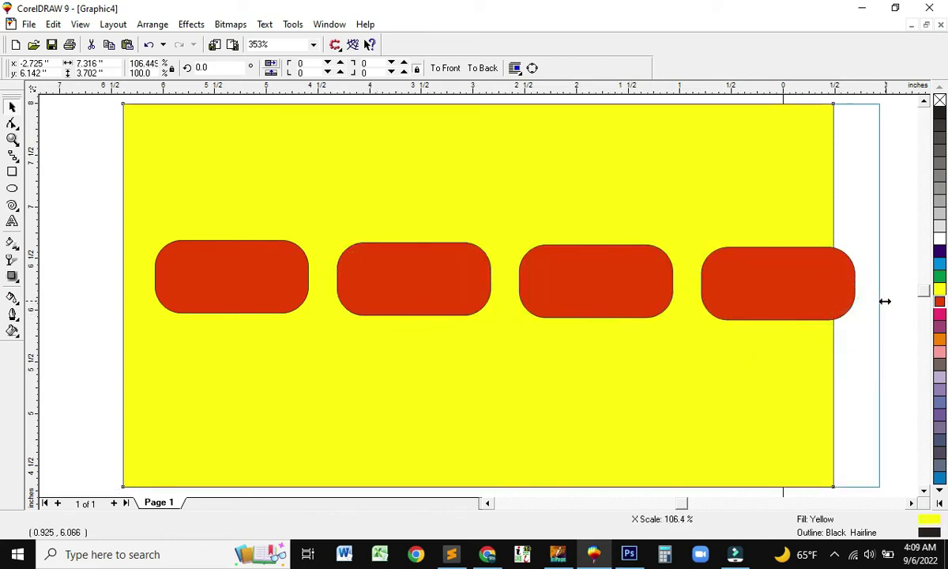
left_click(110, 214)
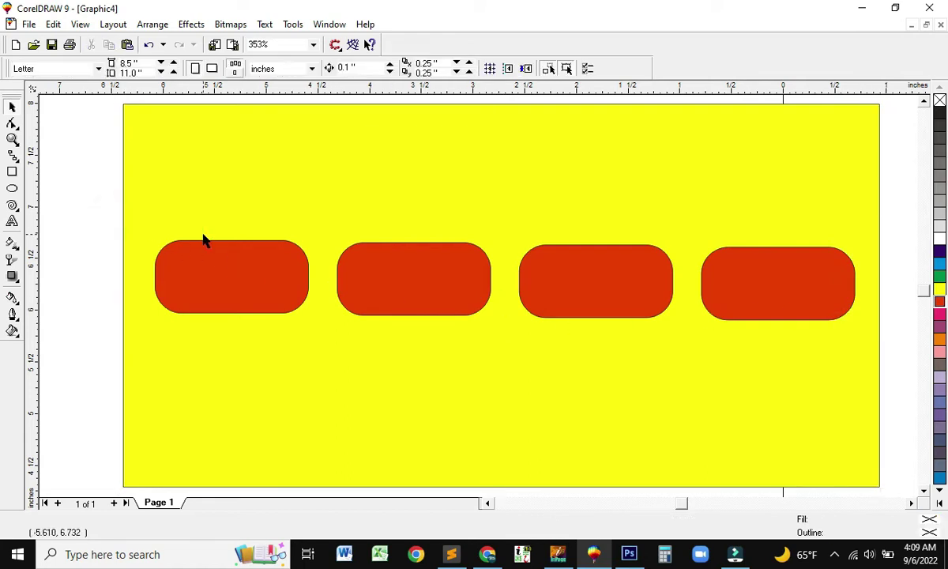
key("ctrl+a")
key("Delete")
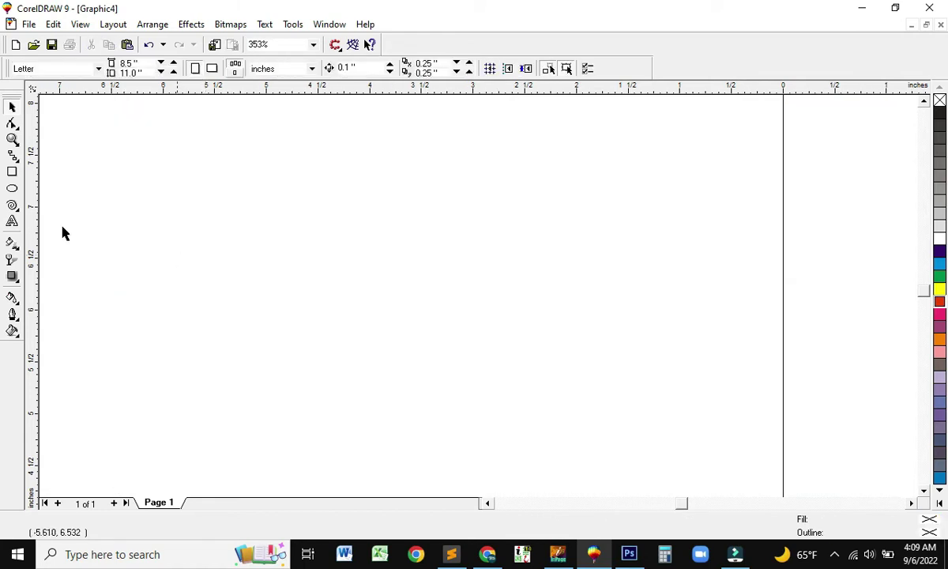
left_click(13, 124)
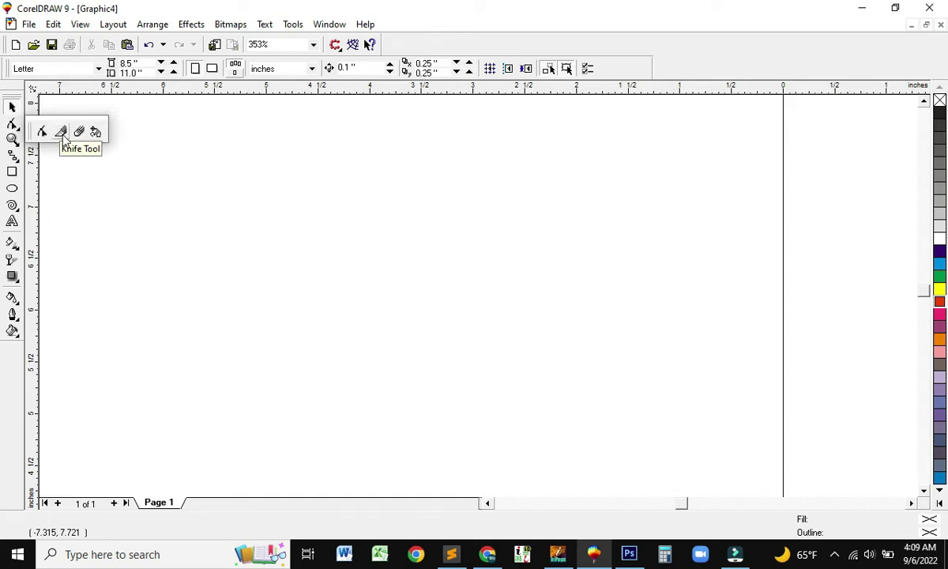
Step: Minimize CorelDRAW, view images.png enlarged in Photos, then close Photos
left_click(867, 19)
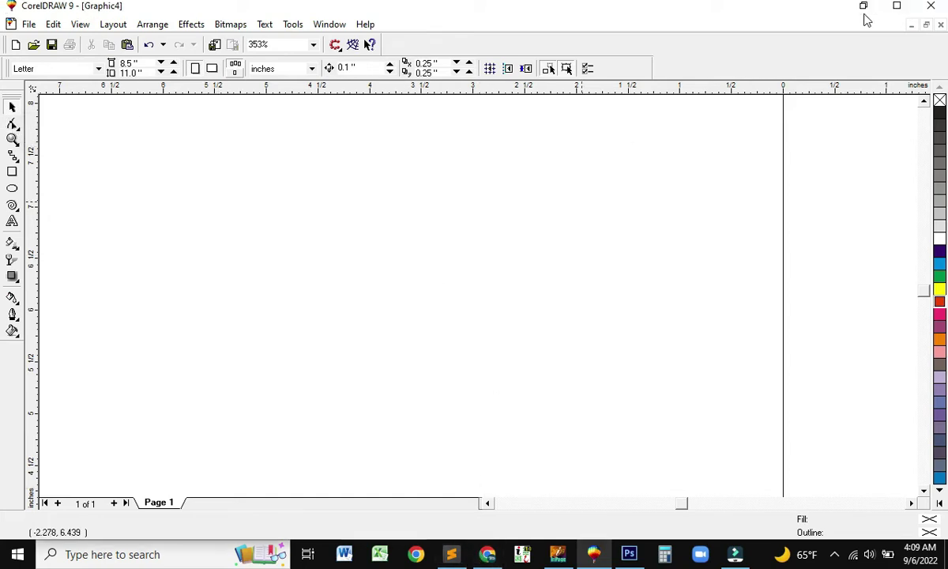
left_click(867, 19)
double_click(198, 30)
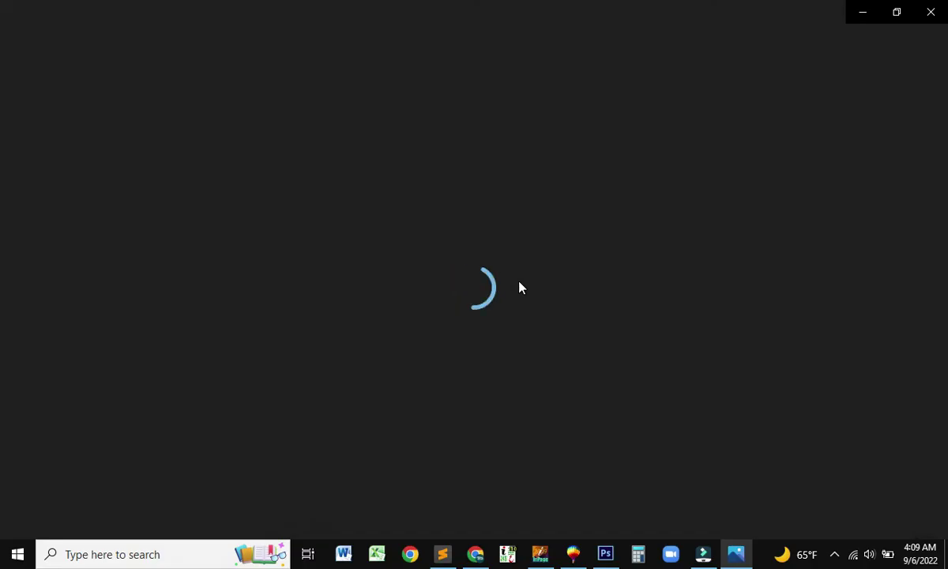
scroll(495, 316, "up", 2)
scroll(495, 301, "up", 3)
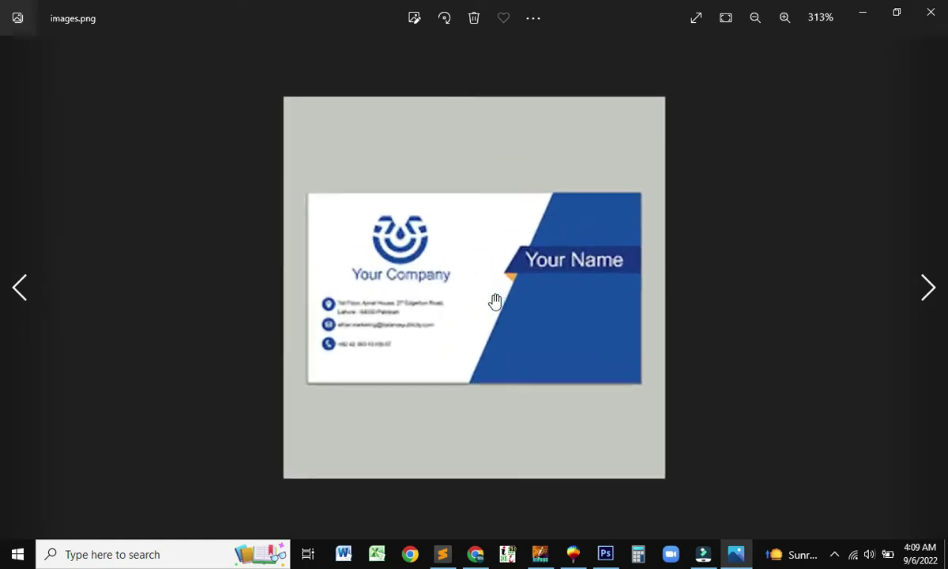
scroll(494, 302, "up", 1)
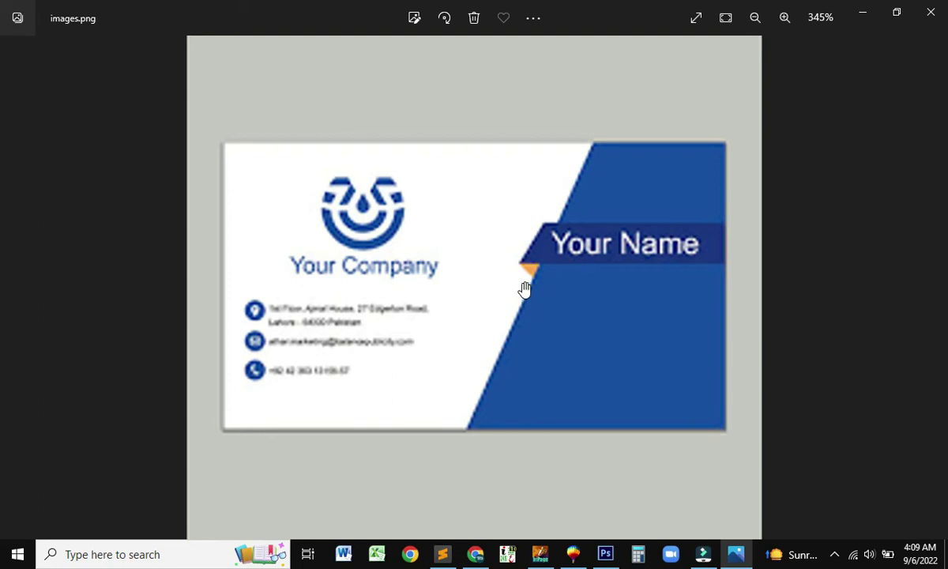
left_click(931, 12)
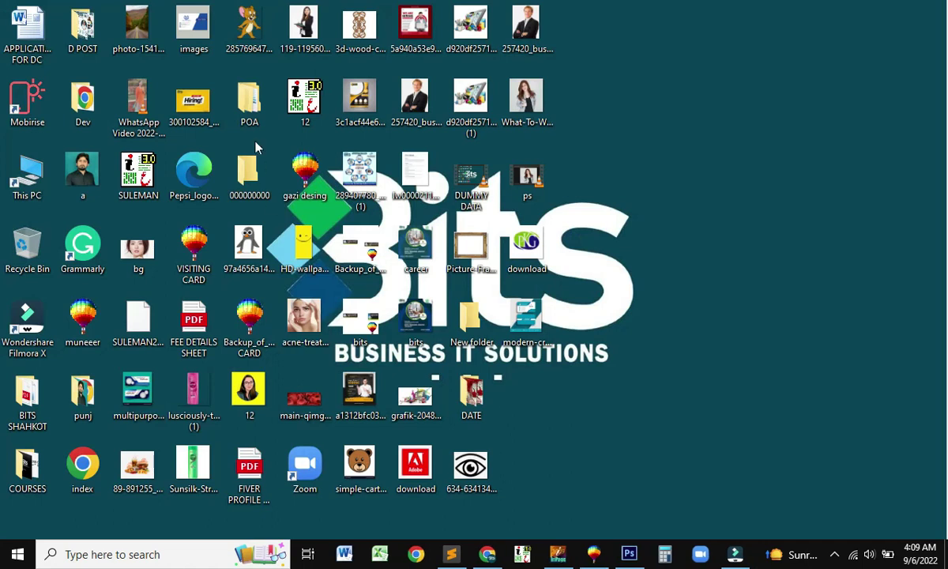
Step: Drag the images picture from the desktop onto the CorelDRAW page and move it right
left_click_drag(204, 47, 523, 453)
left_click(194, 28)
mouse_move(194, 27)
left_mouse_down()
mouse_move(508, 484)
mouse_move(512, 274)
left_mouse_up()
scroll(512, 274, "up", 1)
left_click_drag(433, 250, 643, 253)
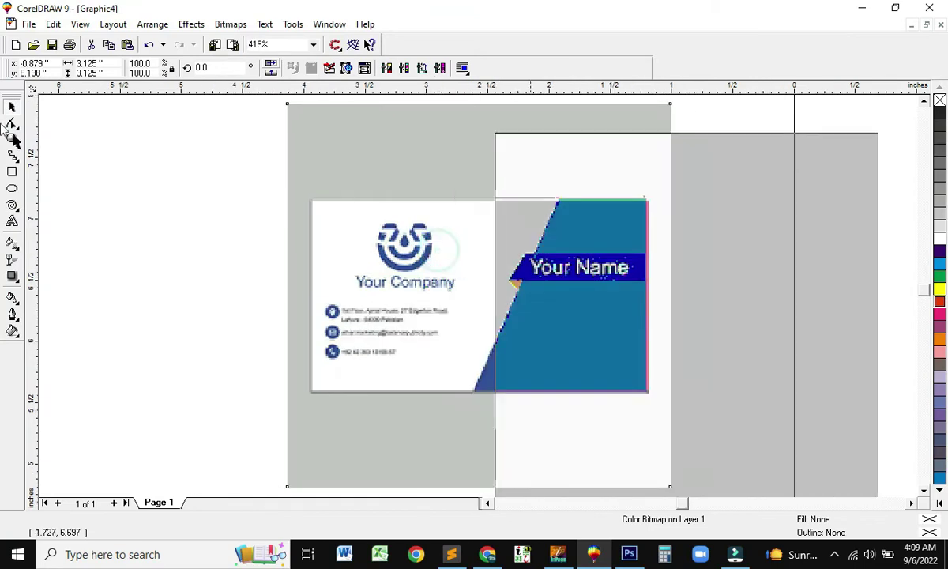
Step: Draw a 2.435 × 1.336 inch yellow rectangle left of the card image
left_click(12, 171)
left_click_drag(94, 208, 392, 372)
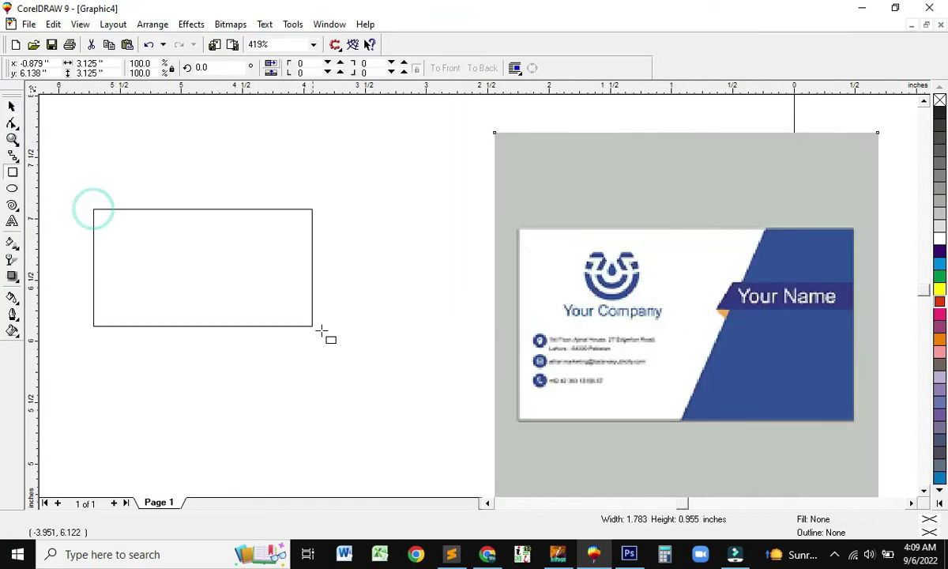
left_click(940, 288)
key("shift+F2")
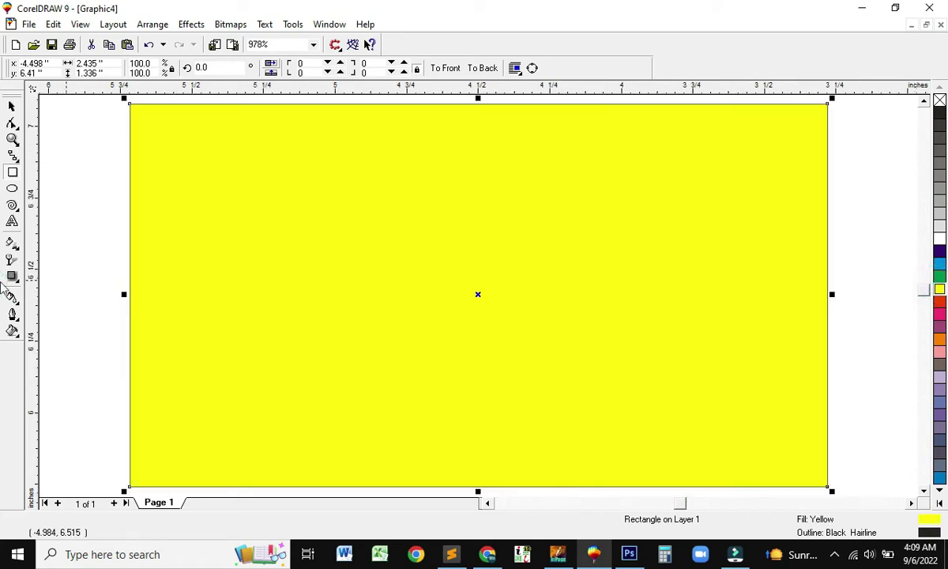
key("F3")
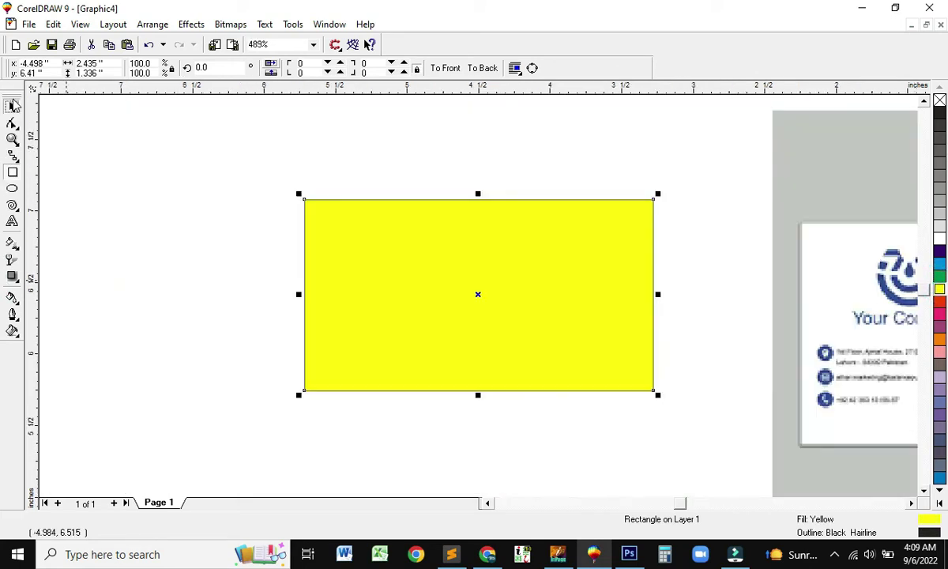
left_click(13, 105)
left_click(253, 221)
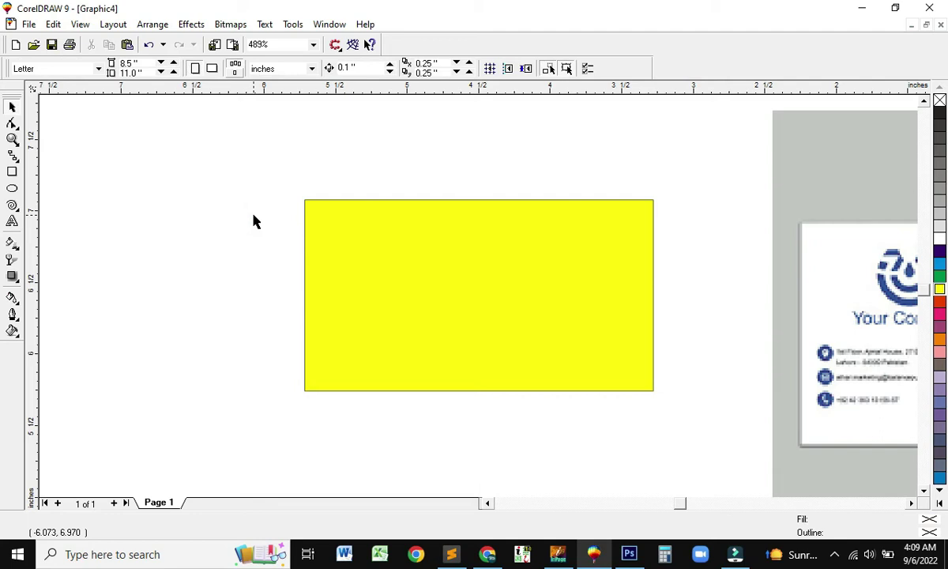
left_click(13, 124)
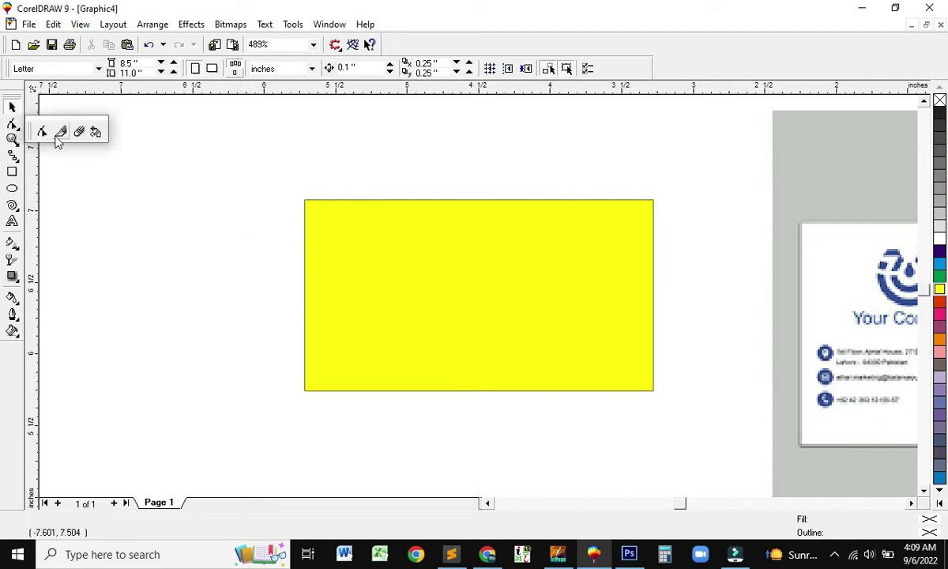
Step: Knife-cut the yellow rectangle diagonally from top edge to bottom edge, testing the split and undoing the move
left_click(58, 134)
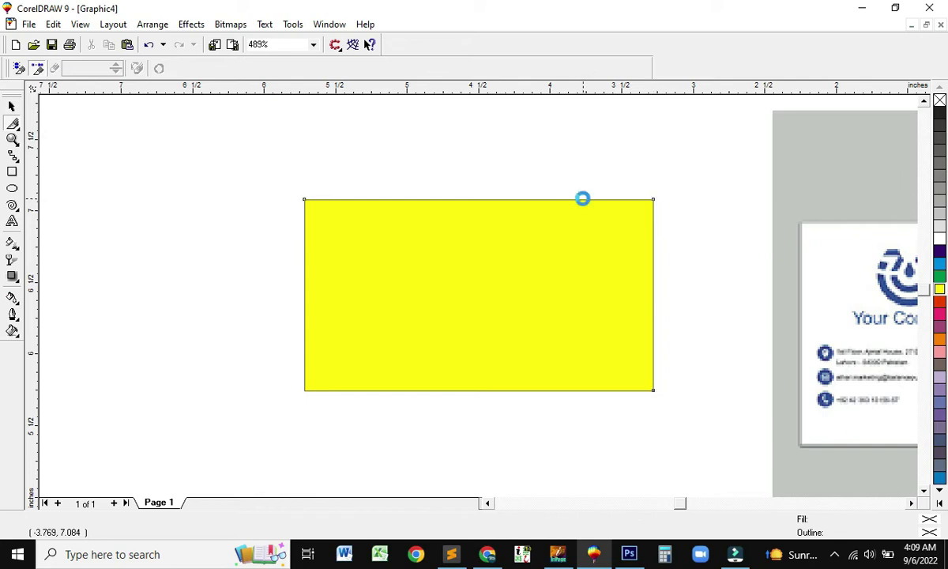
left_click(582, 199)
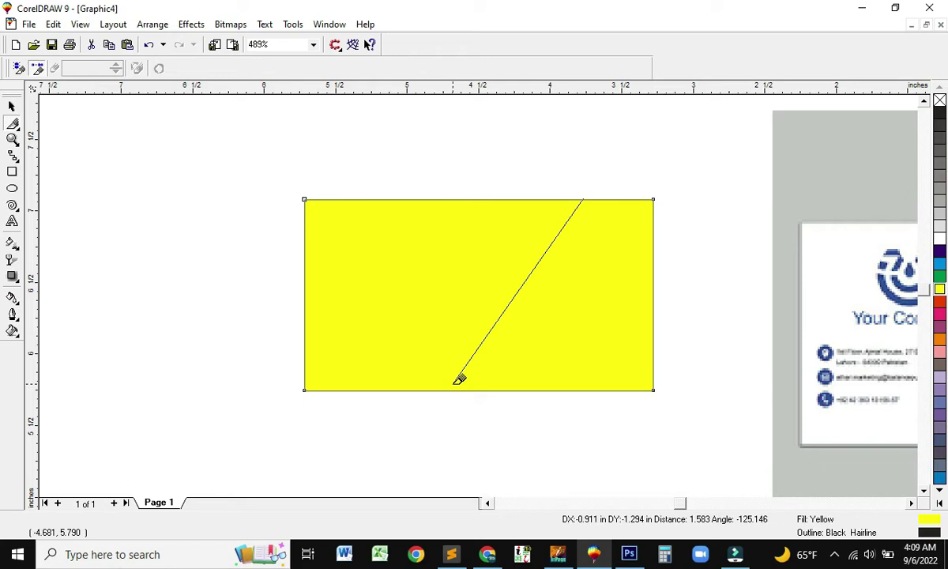
left_click(449, 389)
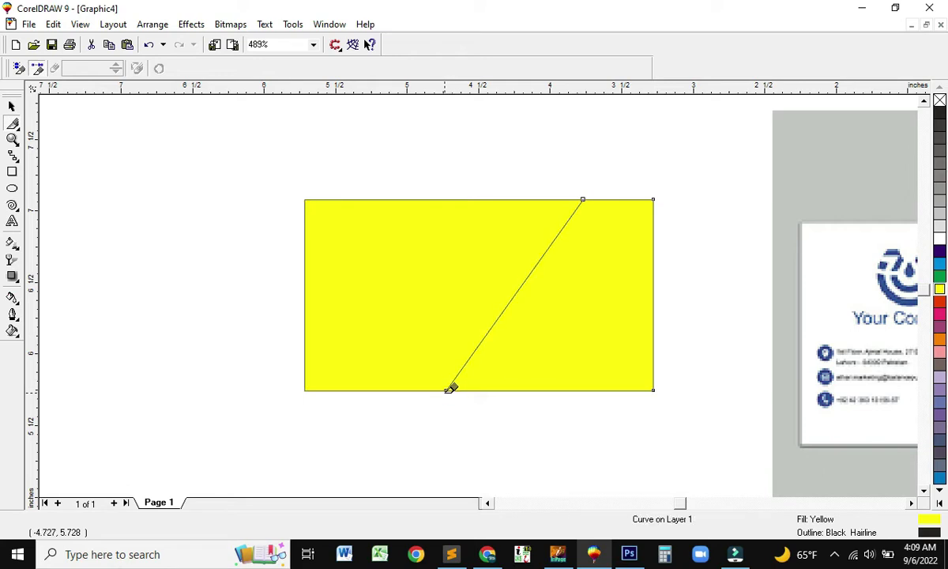
left_click(12, 107)
left_click(76, 199)
left_click_drag(322, 290, 275, 271)
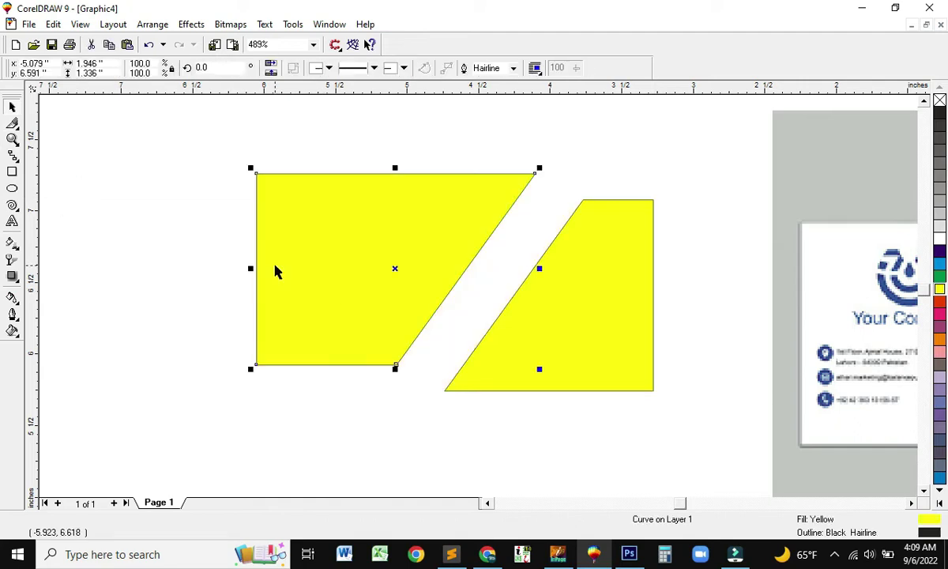
key("ctrl+z")
left_click(371, 247)
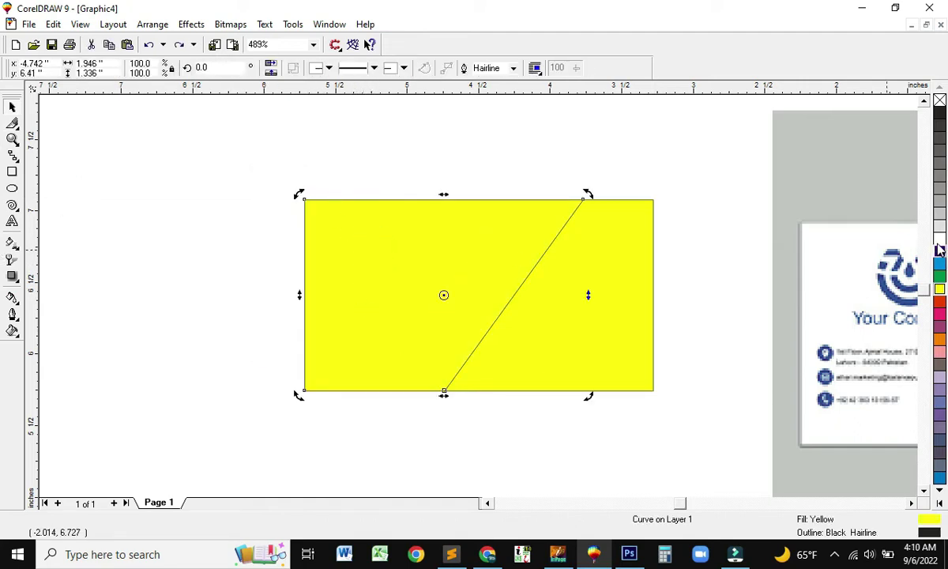
Step: Fill the left cut piece green and the right piece blue
left_click(939, 246)
left_click(699, 308)
left_click(387, 258)
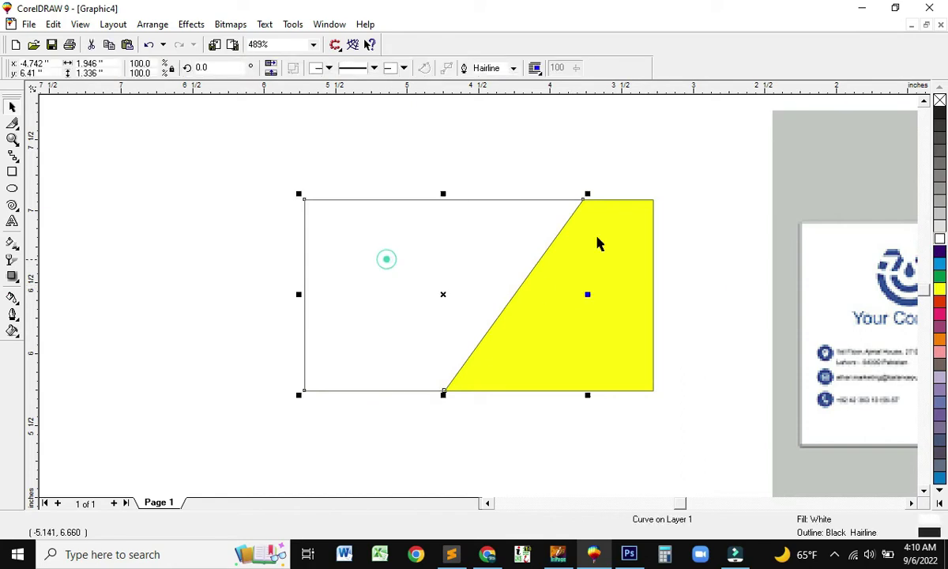
left_click(939, 276)
left_click(698, 309)
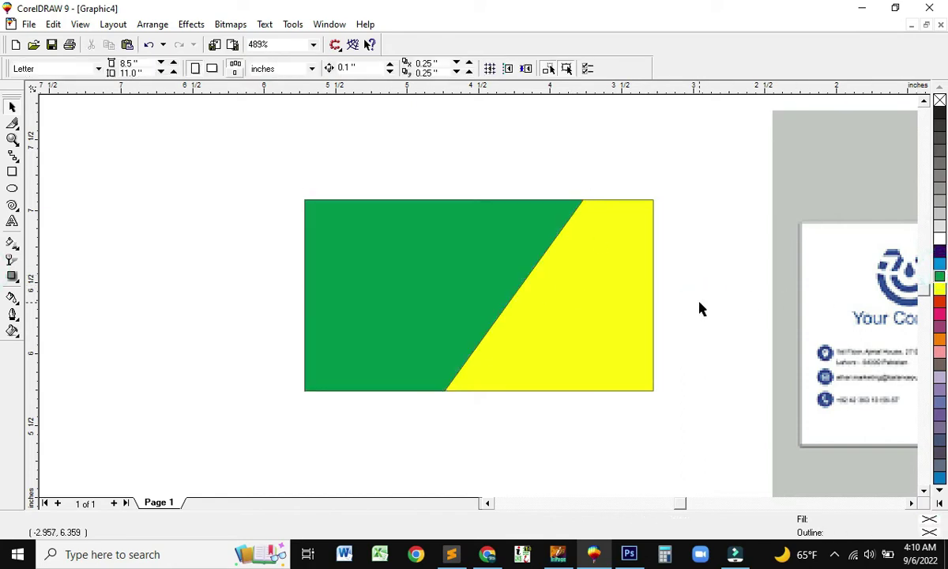
left_click(614, 303)
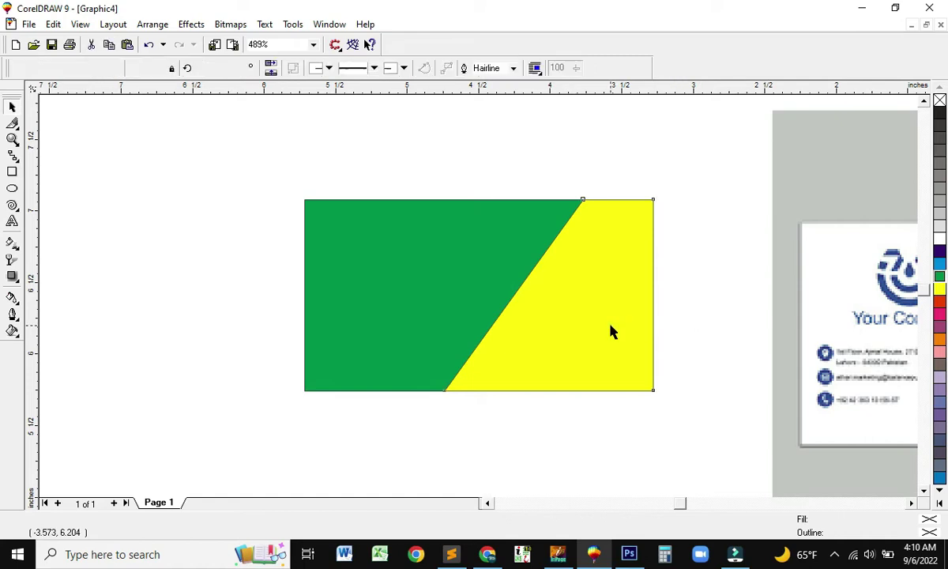
left_click(940, 264)
left_click(607, 393)
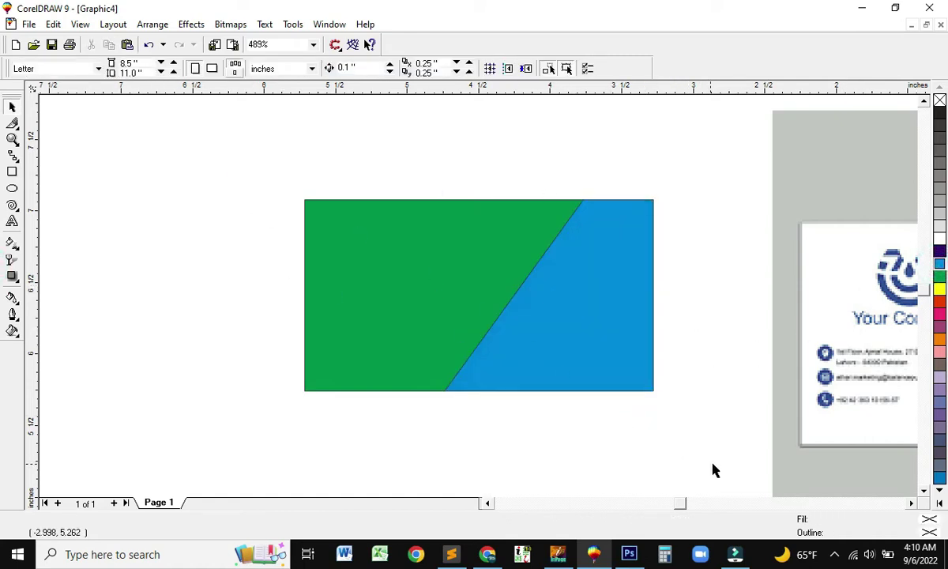
Step: Zoom in on the diagonal seam between the green and blue pieces
key("ctrl+a")
key("shift+F2")
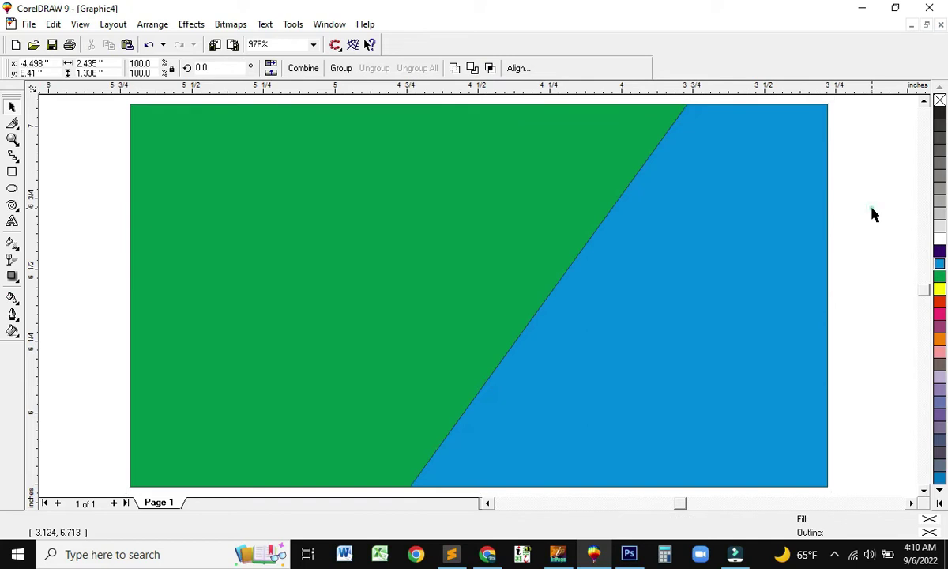
left_click(873, 214)
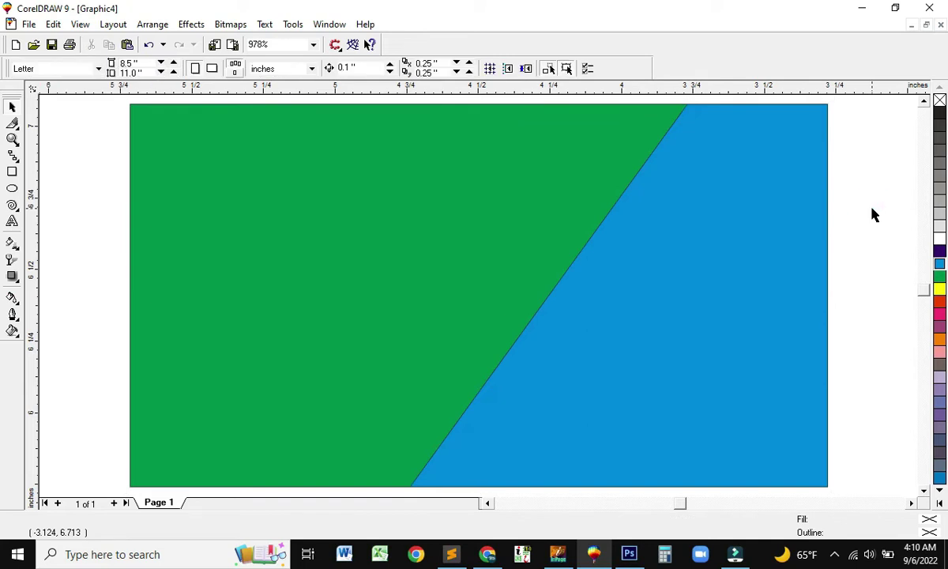
key("F2")
left_click(531, 268)
left_click_drag(371, 230, 440, 301)
left_click(180, 203)
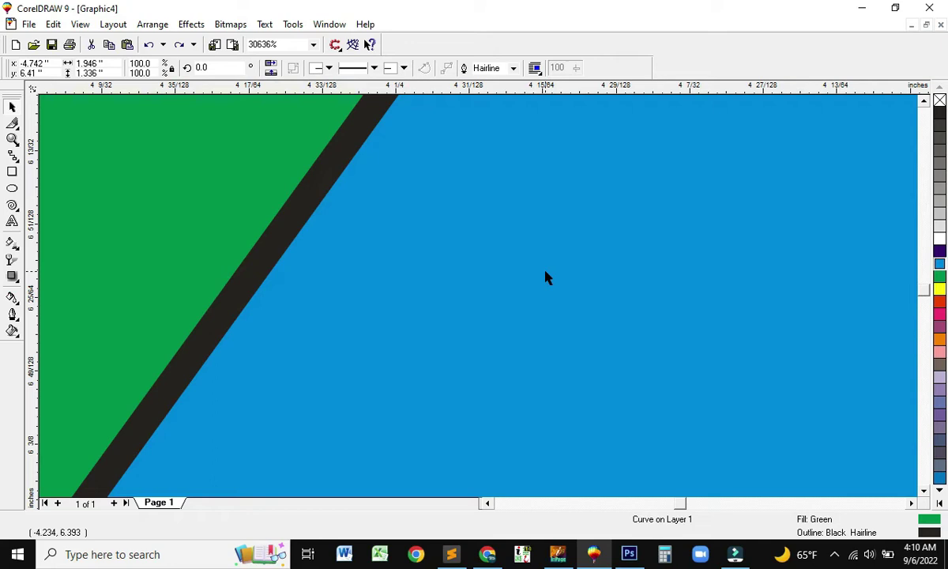
Step: Set the green piece to No Outline
key("F4")
left_click(303, 300)
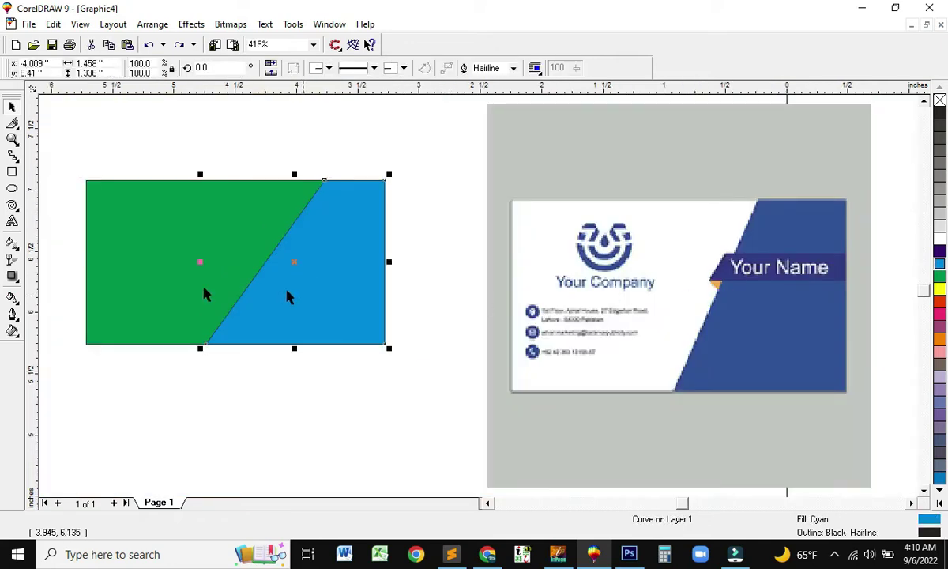
left_click(16, 316)
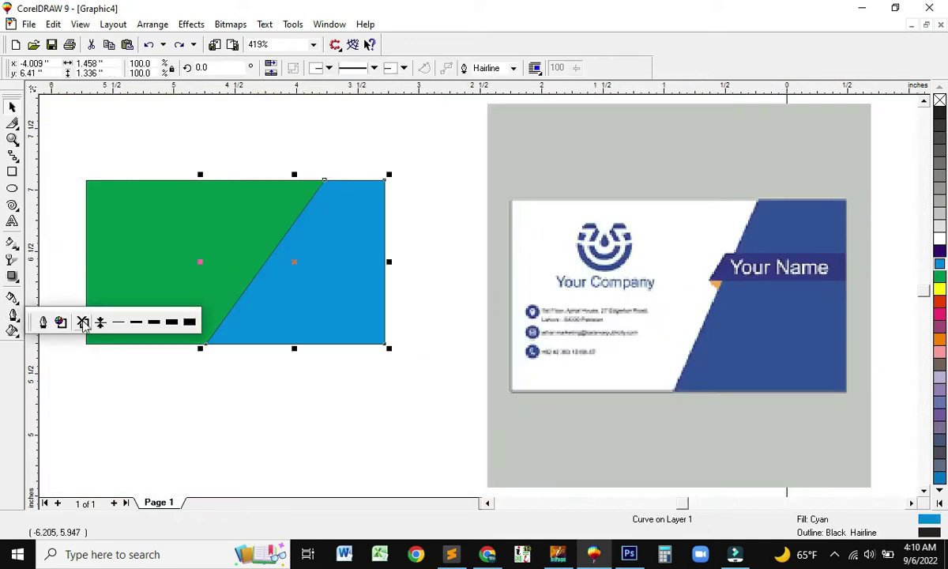
left_click(81, 322)
left_click(205, 261)
left_click(10, 316)
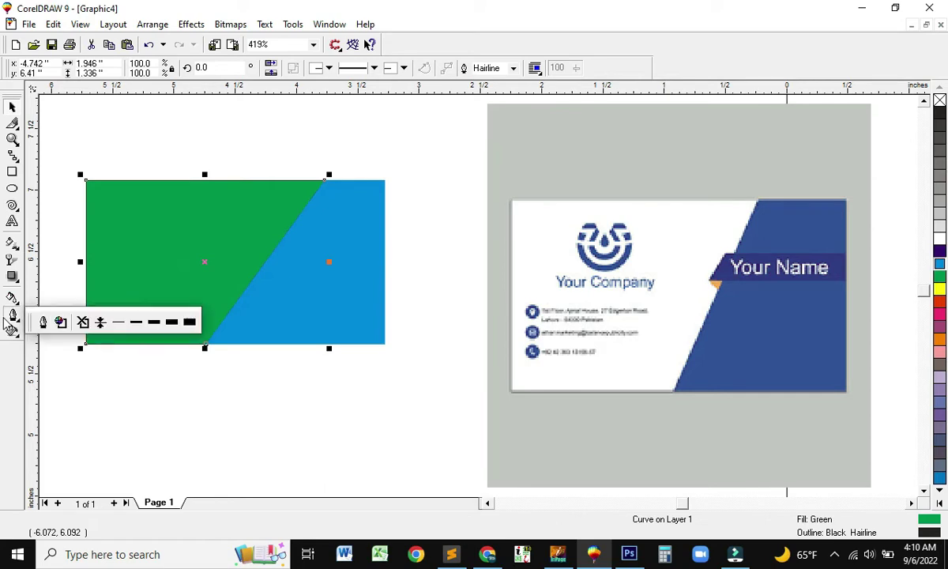
left_click(83, 322)
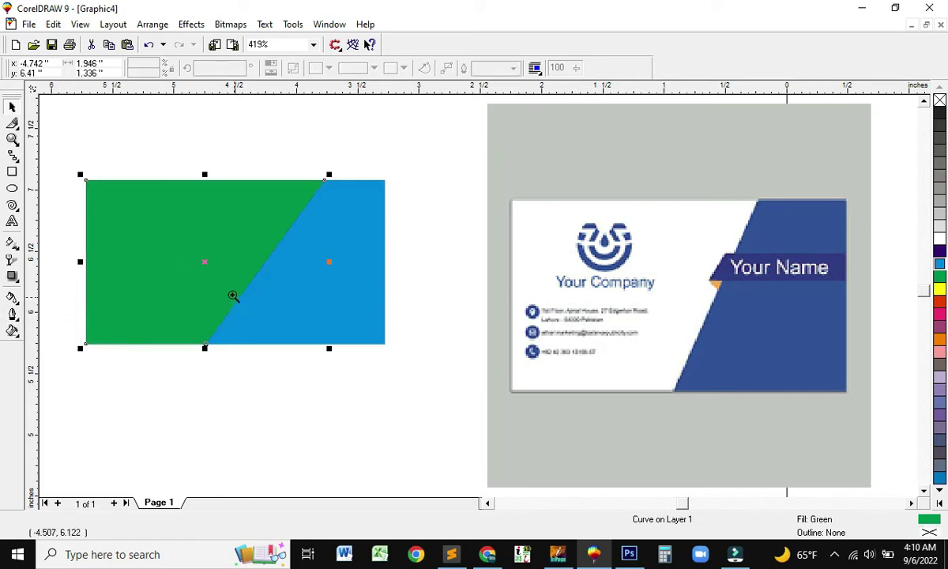
Step: Zoom in to maximum on the green/blue seam to check it, then zoom back out
left_click(223, 272)
scroll(269, 322, "up", 5)
left_click(319, 272)
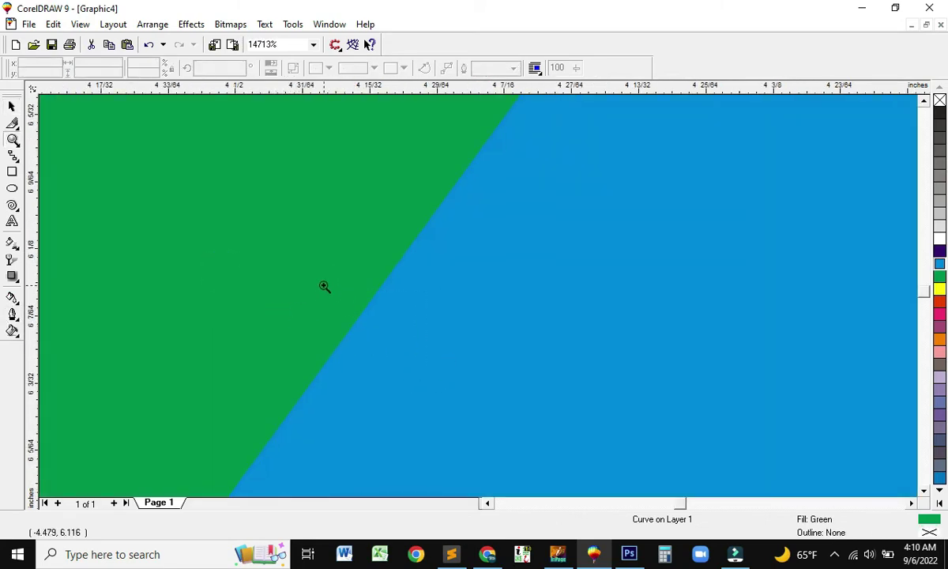
left_click(303, 267)
left_click(297, 279)
left_click(290, 294)
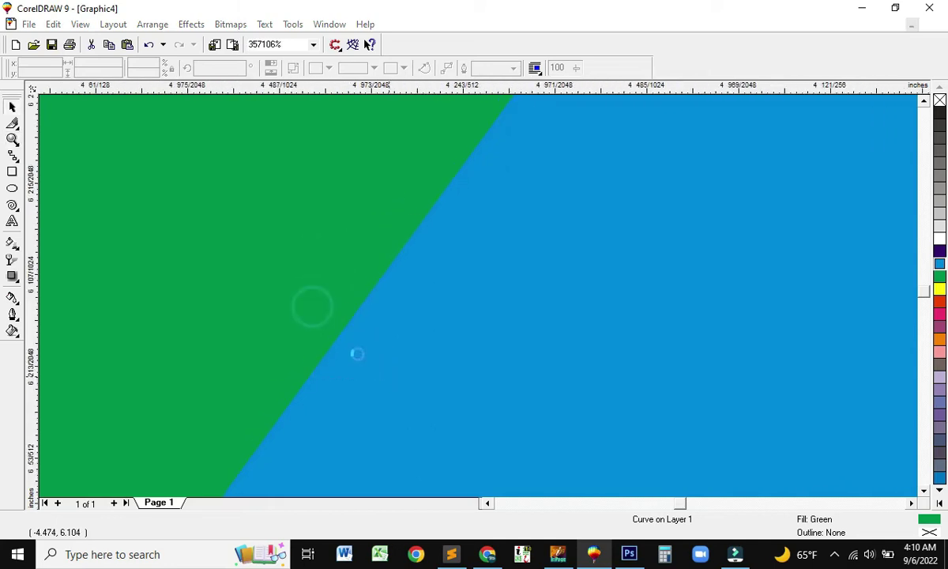
left_click(544, 308)
key("F4")
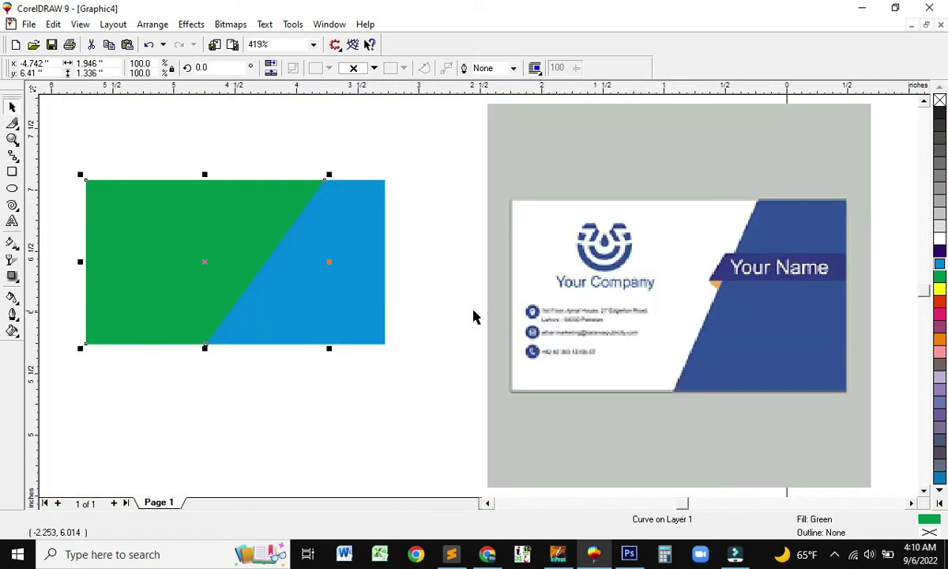
left_click(381, 373)
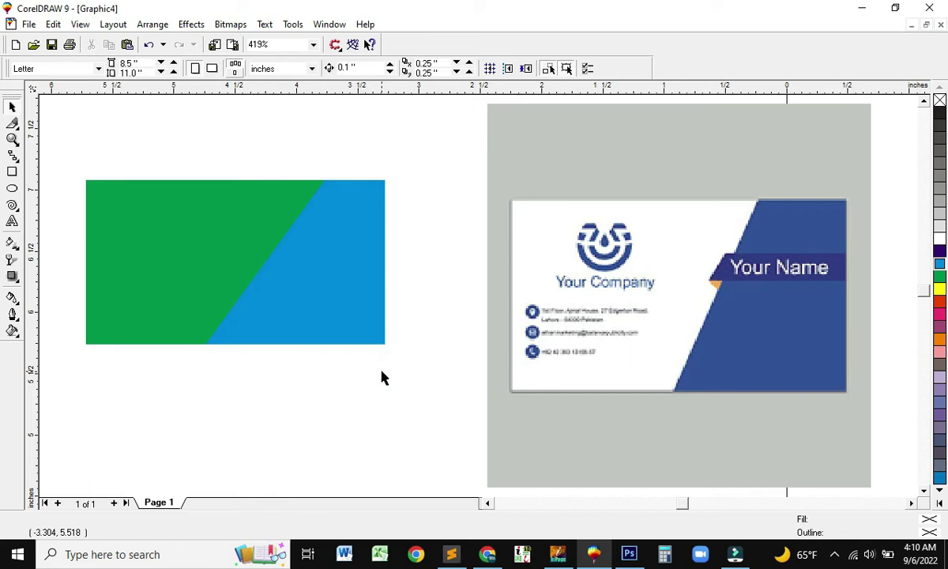
Step: Delete the blue and green pieces and move the business card image left
left_click(326, 319)
key("Delete")
left_click(162, 257)
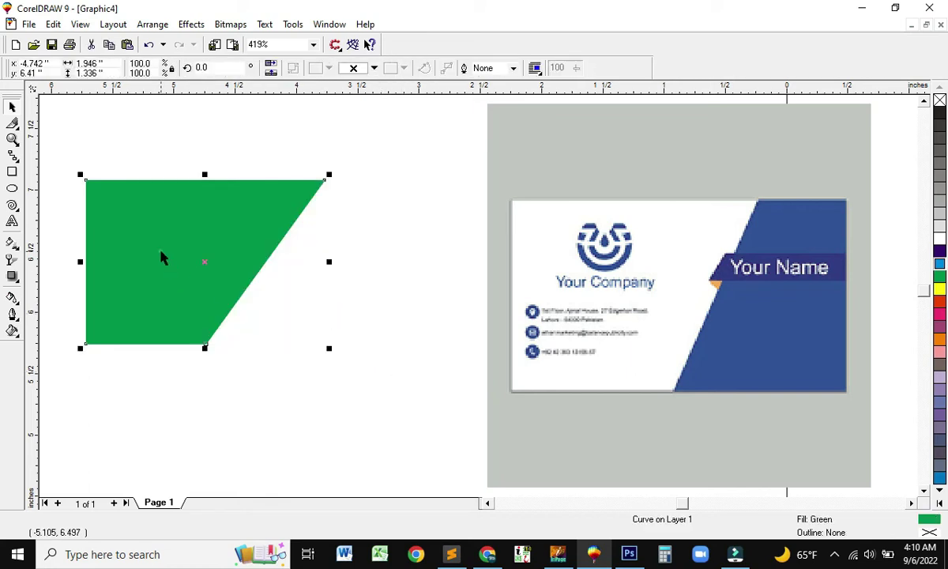
key("Delete")
left_click_drag(621, 285, 499, 271)
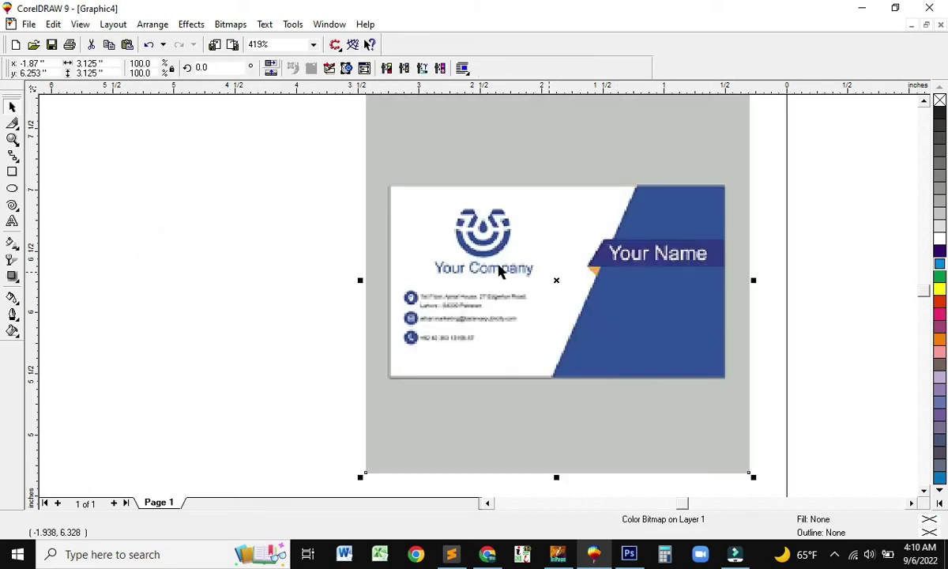
Step: Draw a rectangle over the business card and knife-cut it where the blue area begins
left_click(12, 174)
left_click_drag(387, 187, 726, 378)
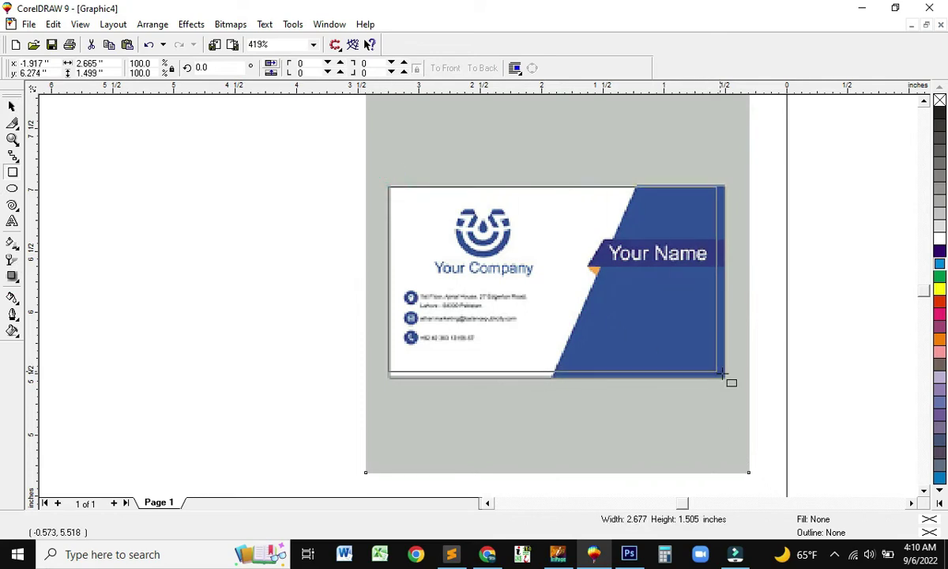
left_click(12, 124)
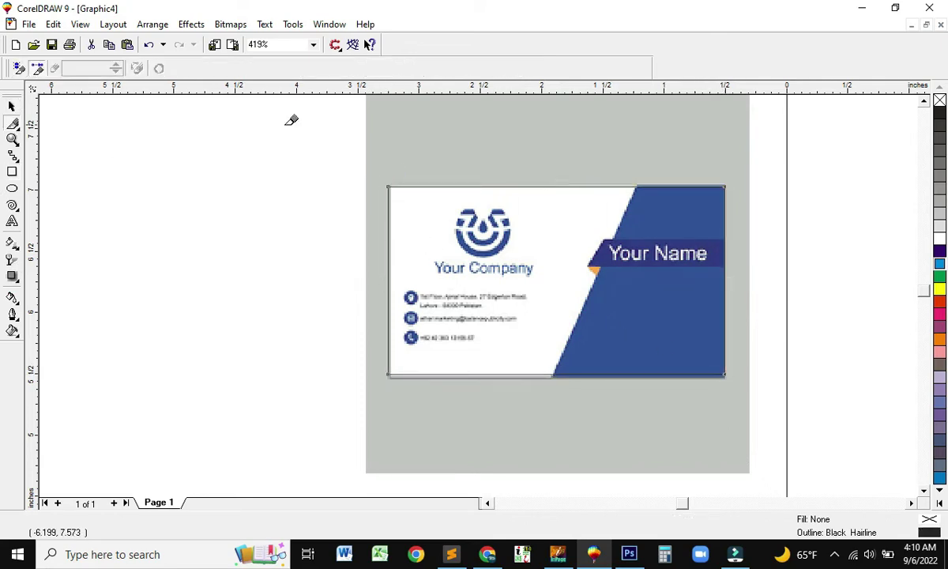
left_click(638, 187)
left_click(556, 373)
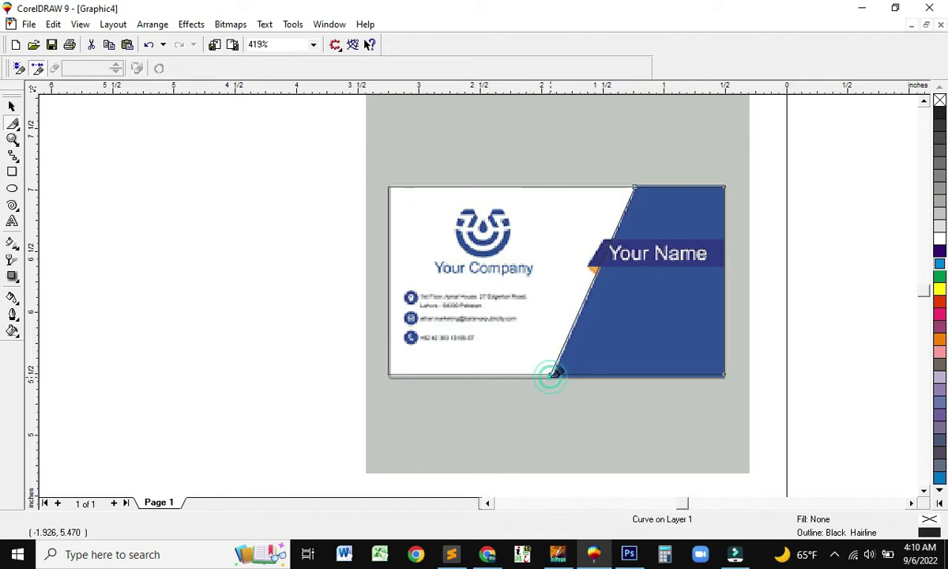
left_click(12, 106)
left_click(77, 171)
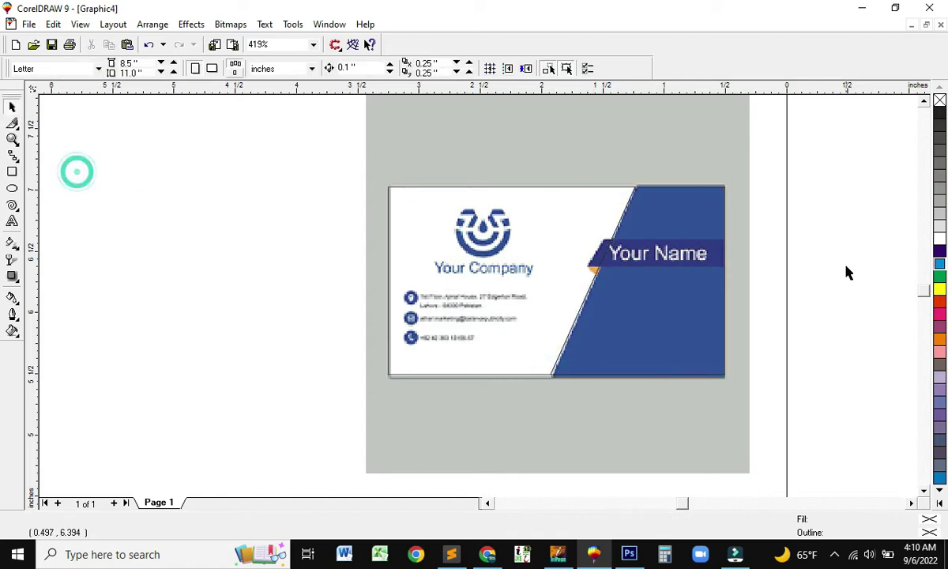
Step: Fill the right cut piece sky blue
left_click(719, 316)
left_click(478, 305)
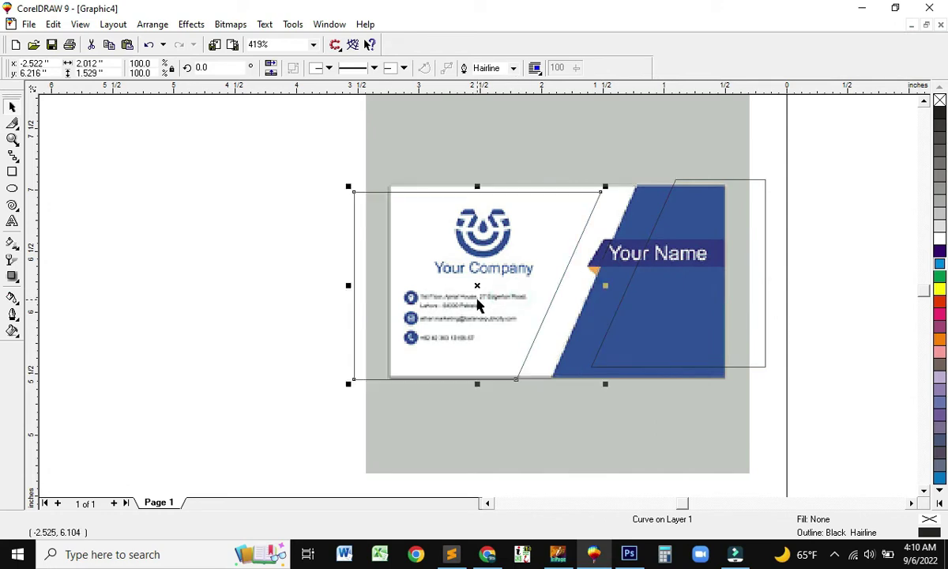
key("ctrl+z")
left_click(201, 302)
left_click(662, 322)
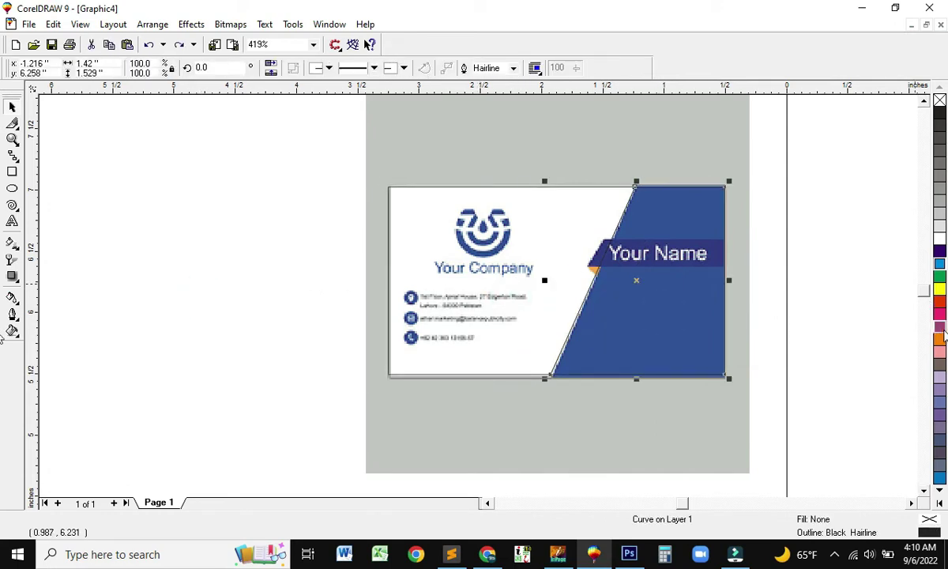
left_click(940, 477)
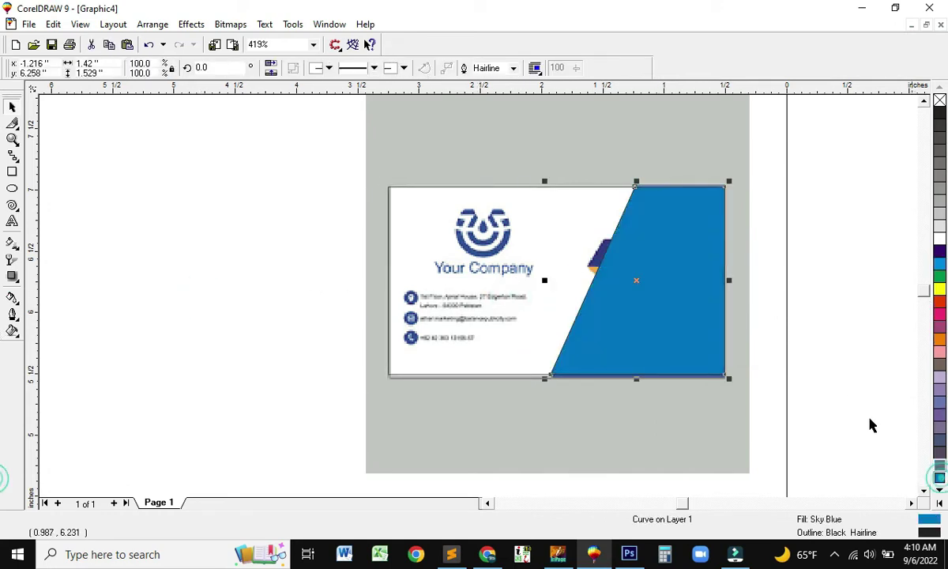
left_click(817, 342)
Step: Fill the card-sized left shape white and deselect it
left_click(549, 260)
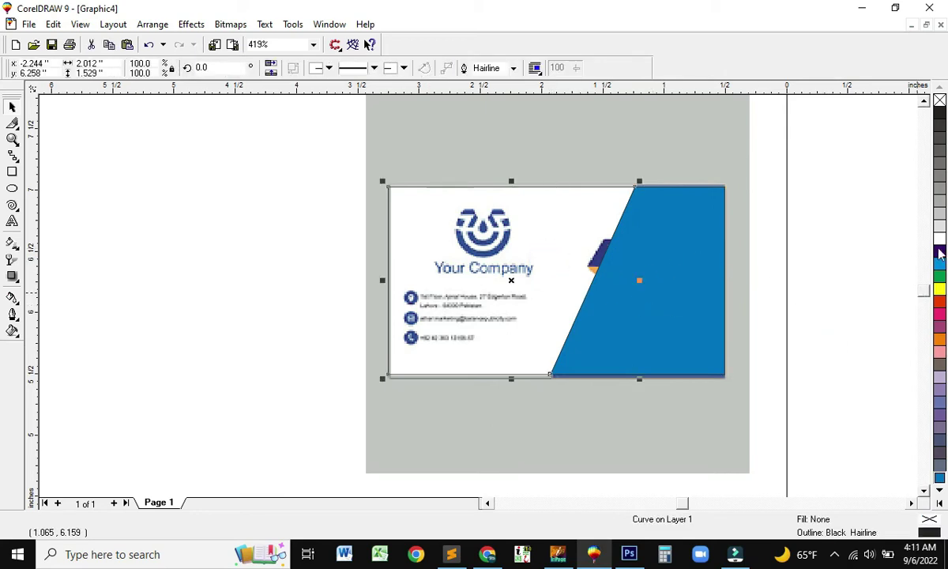
left_click(941, 238)
left_click(781, 377)
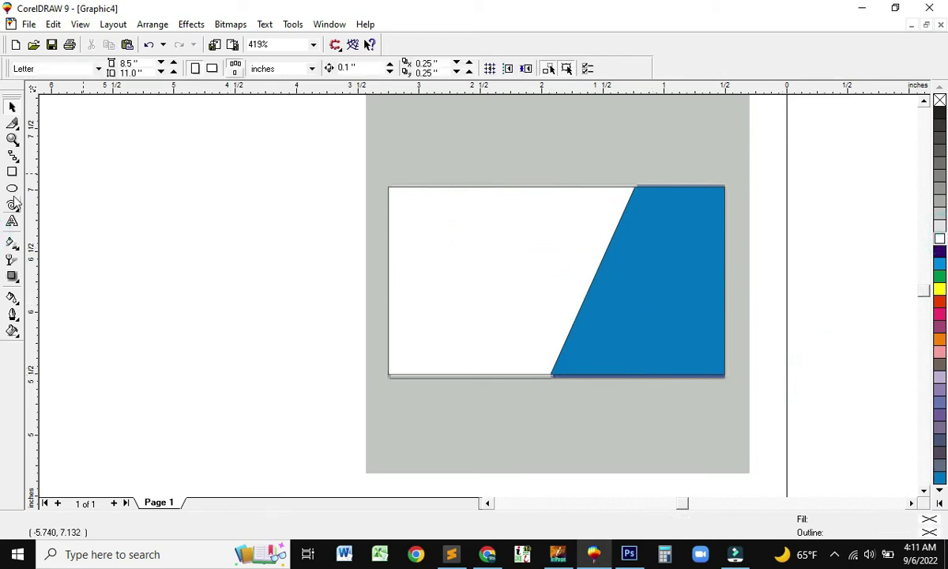
left_click(12, 172)
Step: Draw a yellow rectangle across the blue shape and stretch it past the slanted edge
left_click_drag(602, 264, 723, 295)
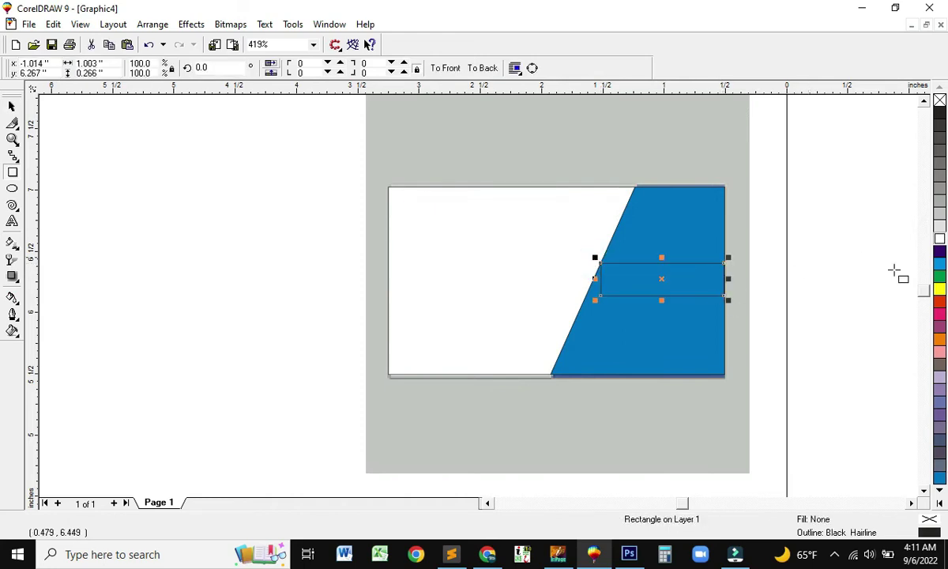
left_click(939, 289)
key("shift+F2")
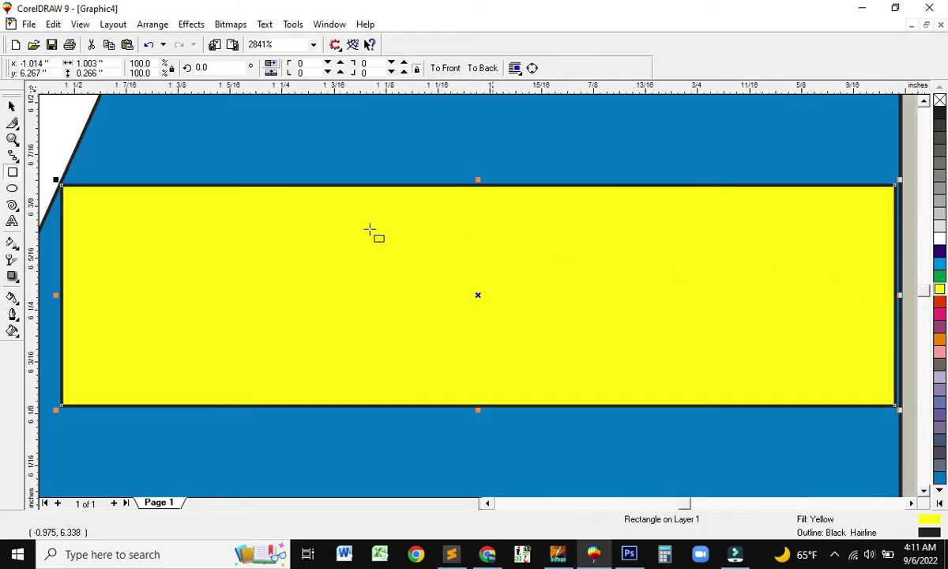
key("F3")
left_click(13, 105)
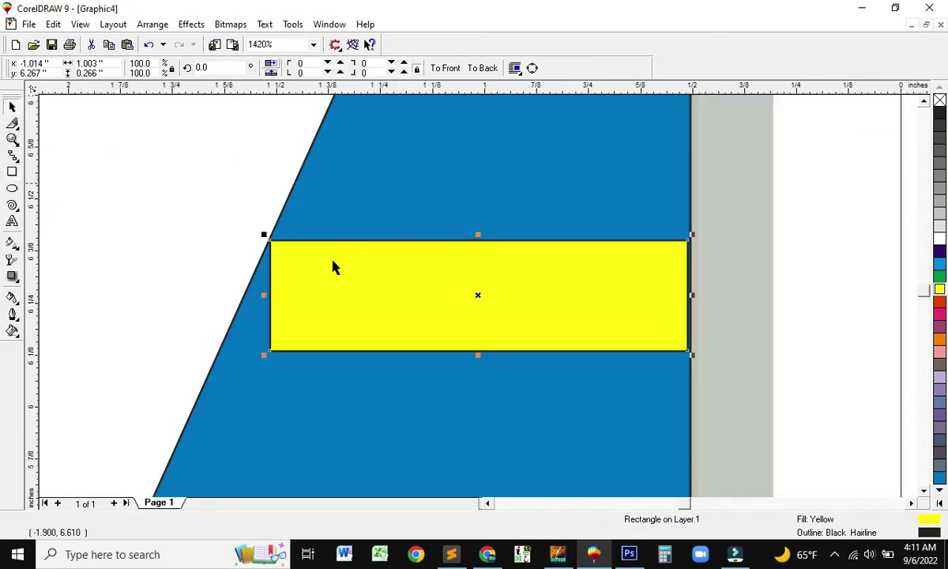
left_click(313, 297)
left_click_drag(263, 294, 231, 291)
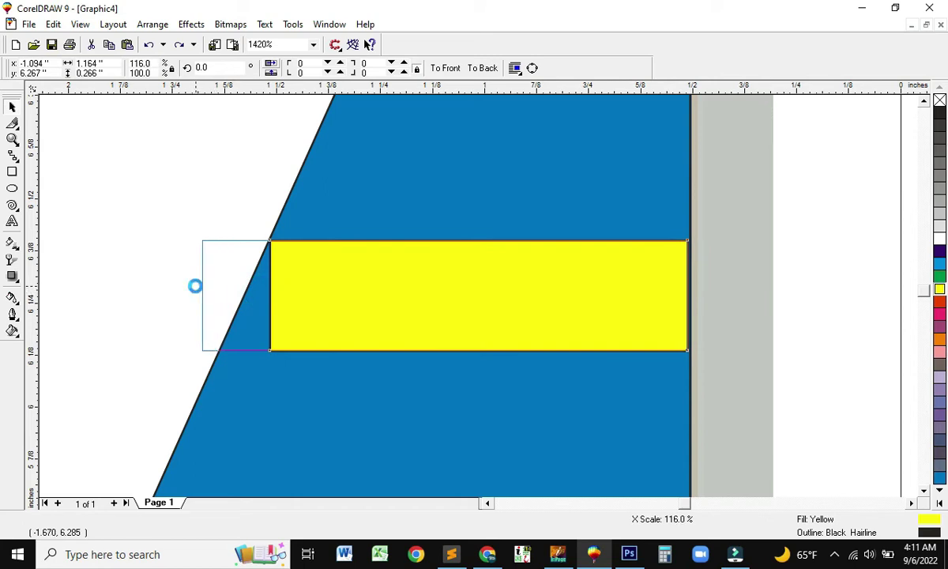
left_click_drag(209, 290, 197, 290)
Step: Cut the yellow band along the slanted blue edge and delete the offcut triangle
left_click(13, 120)
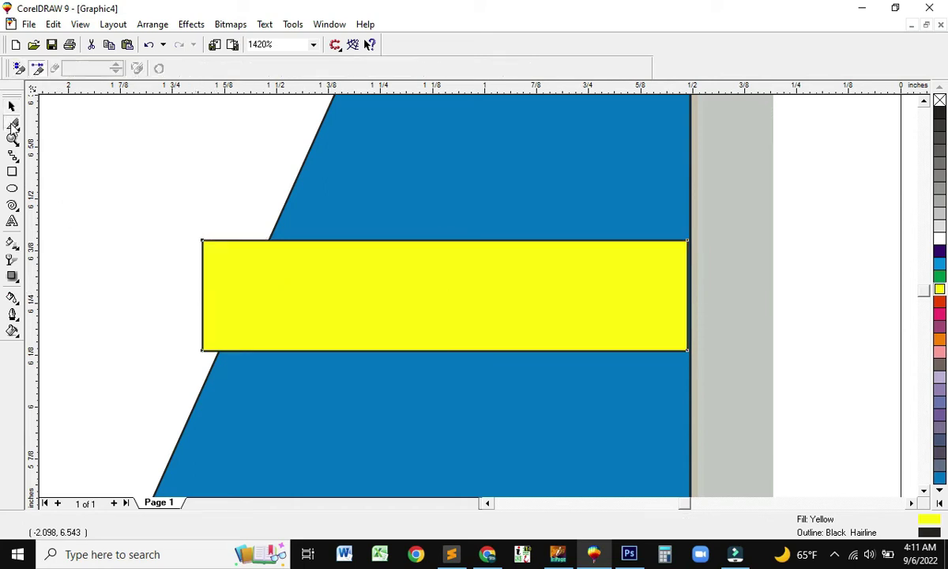
mouse_move(268, 230)
left_mouse_down()
mouse_move(222, 350)
mouse_move(212, 349)
left_mouse_up()
left_click(267, 233)
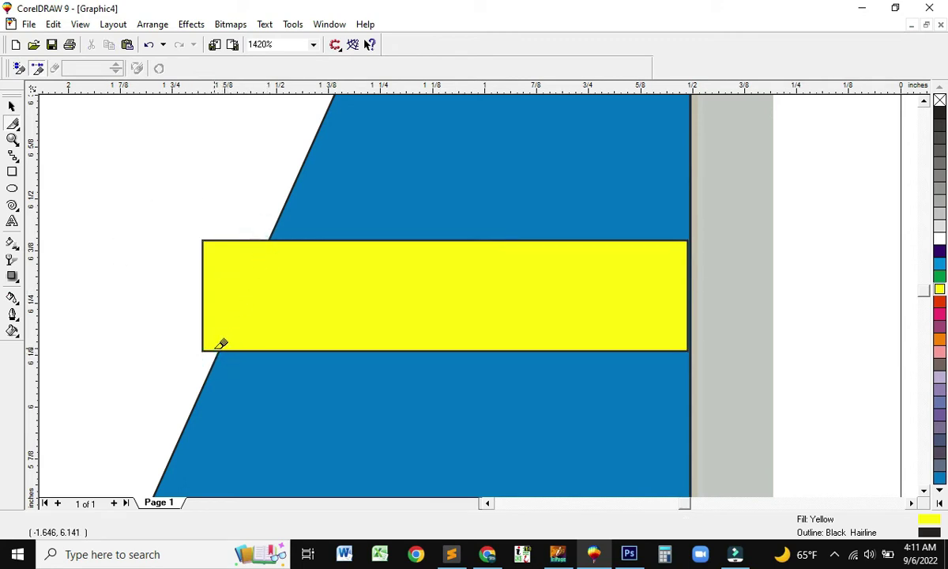
left_click_drag(214, 341, 261, 239)
left_click(13, 108)
left_click_drag(226, 277, 174, 272)
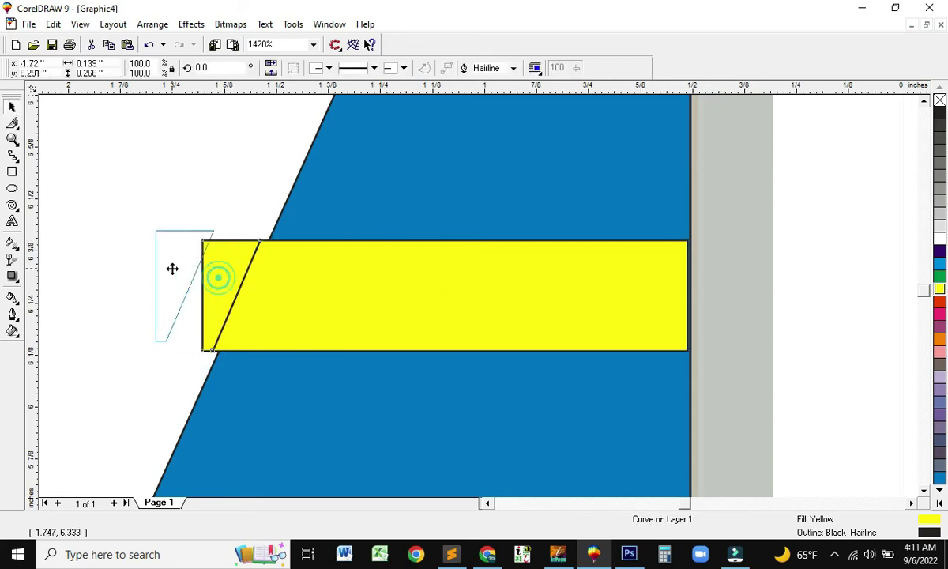
key("Delete")
Step: Set No Outline on the 1.121 × 0.266 inch yellow band and the blue shape
left_click(351, 301)
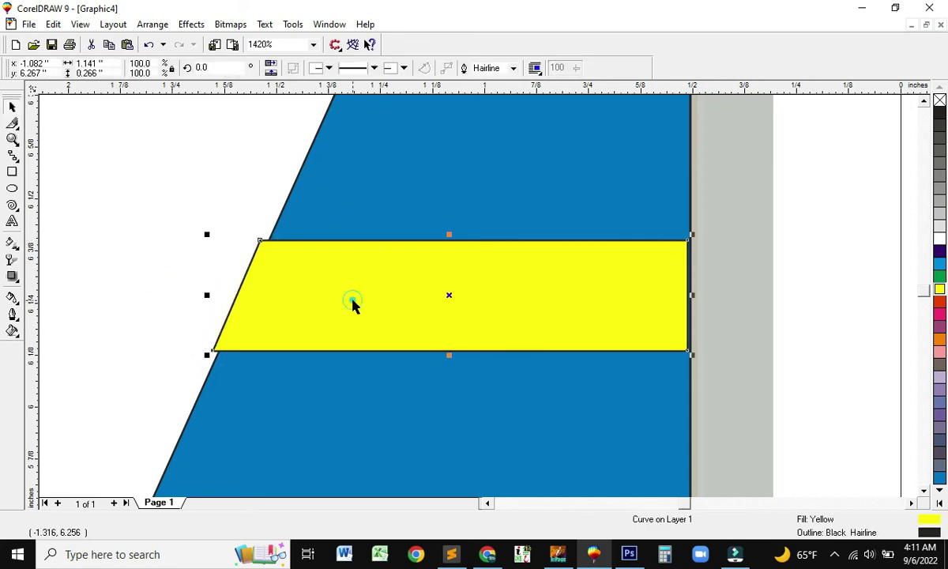
left_click(12, 313)
left_click(78, 313)
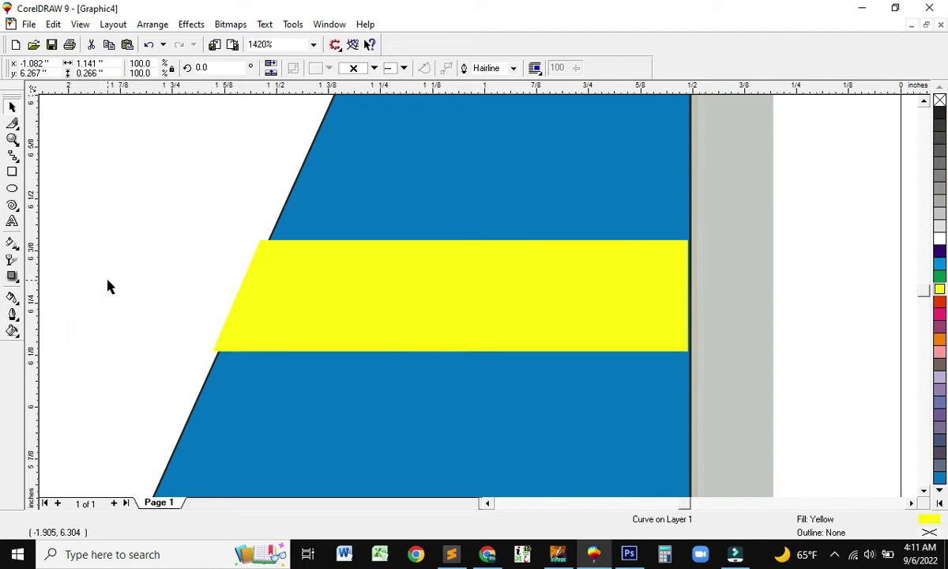
left_click(9, 316)
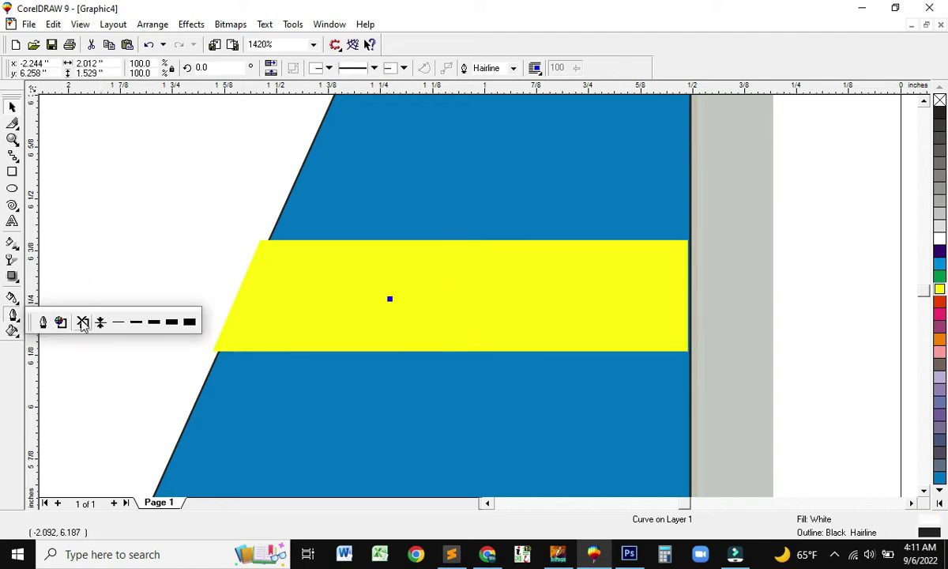
left_click(83, 322)
left_click(257, 412)
left_click(12, 314)
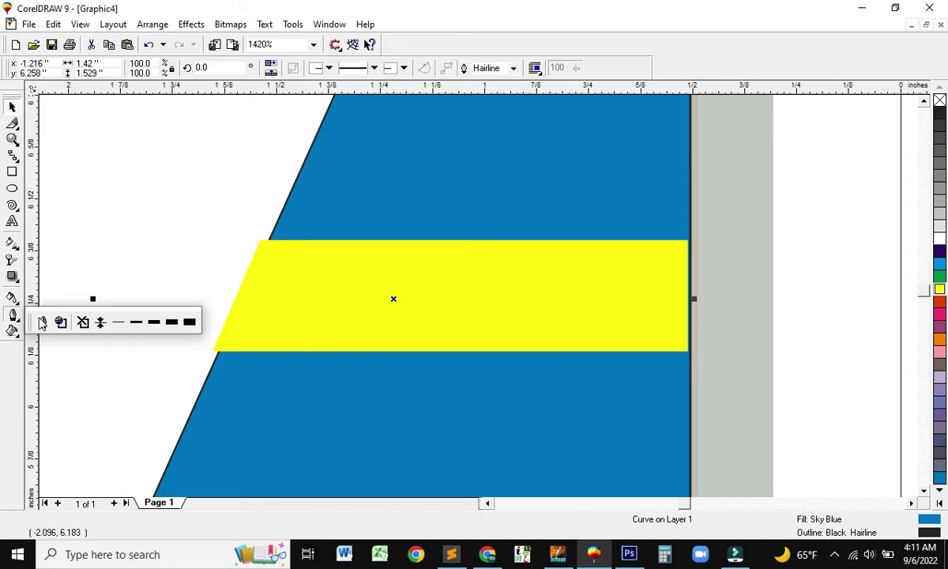
left_click(83, 322)
left_click(271, 320)
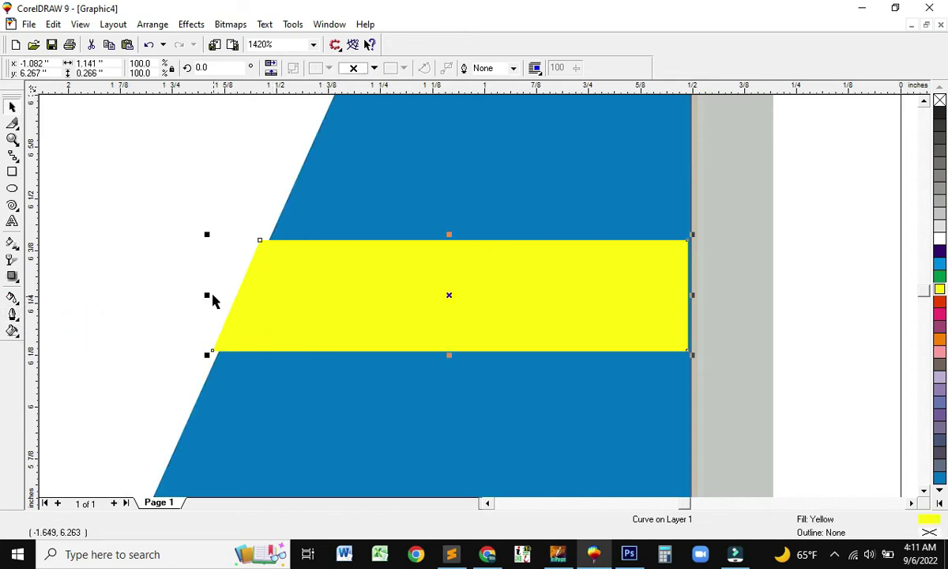
left_click_drag(210, 295, 218, 298)
Step: Marquee-select the card, blue shape and yellow band together and delete all three
key("F4")
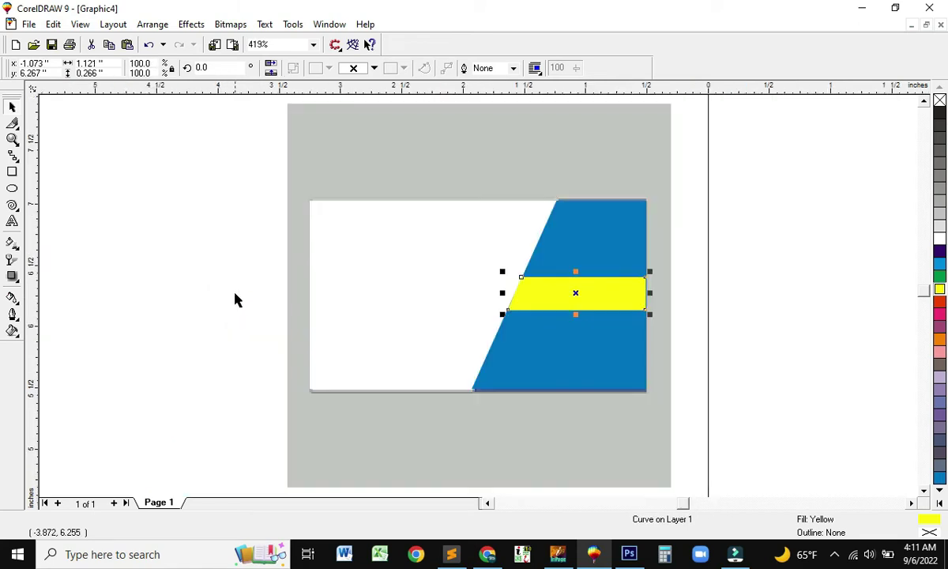
left_click(178, 265)
left_click_drag(168, 125, 593, 355)
left_click_drag(515, 301, 158, 282)
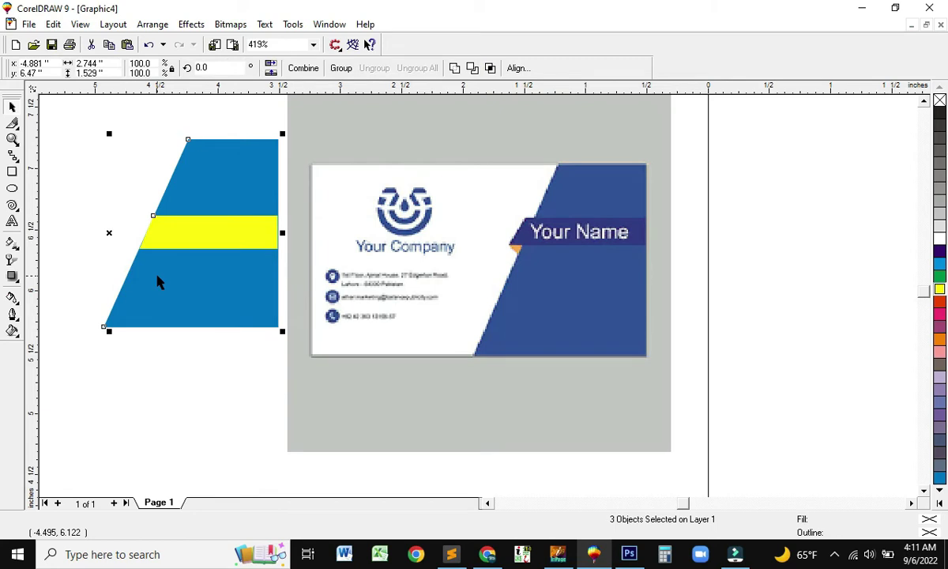
key("p")
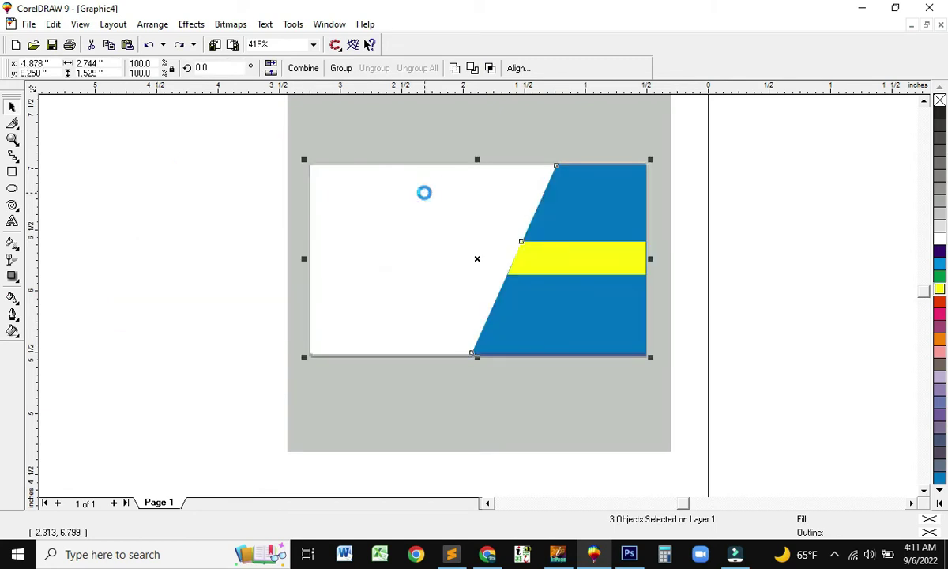
key("Delete")
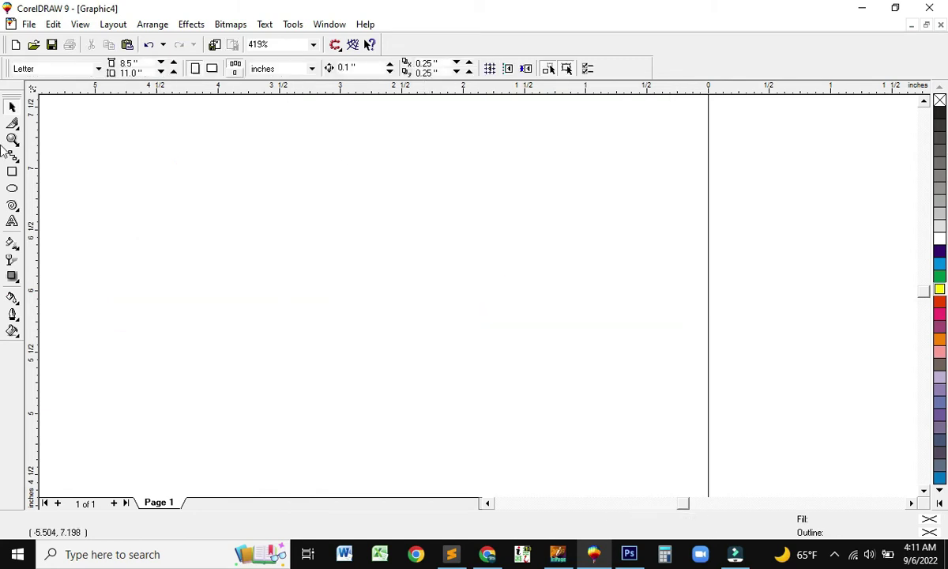
left_click(15, 128)
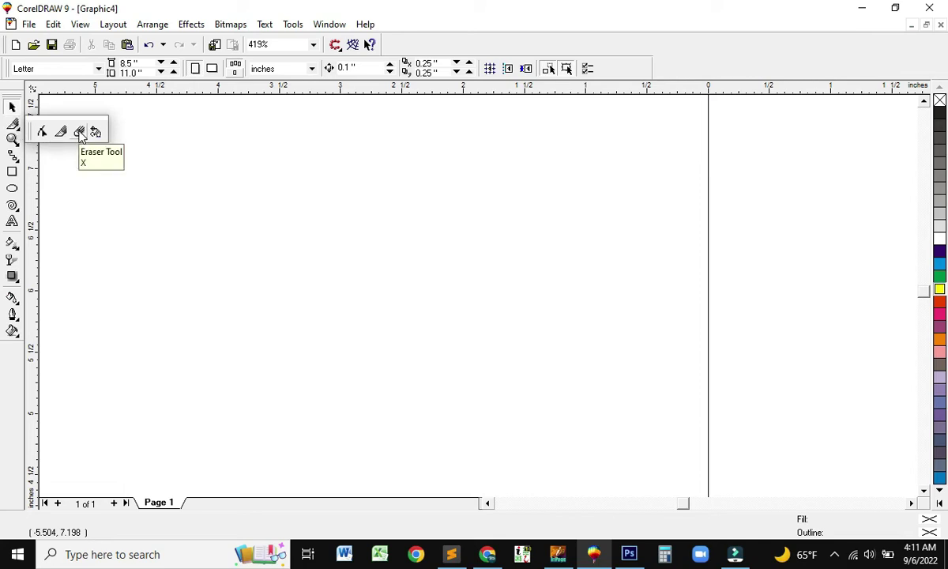
Step: Draw a large red-filled rectangle, then erase most of it with the Eraser
left_click(14, 173)
left_click_drag(197, 189, 577, 401)
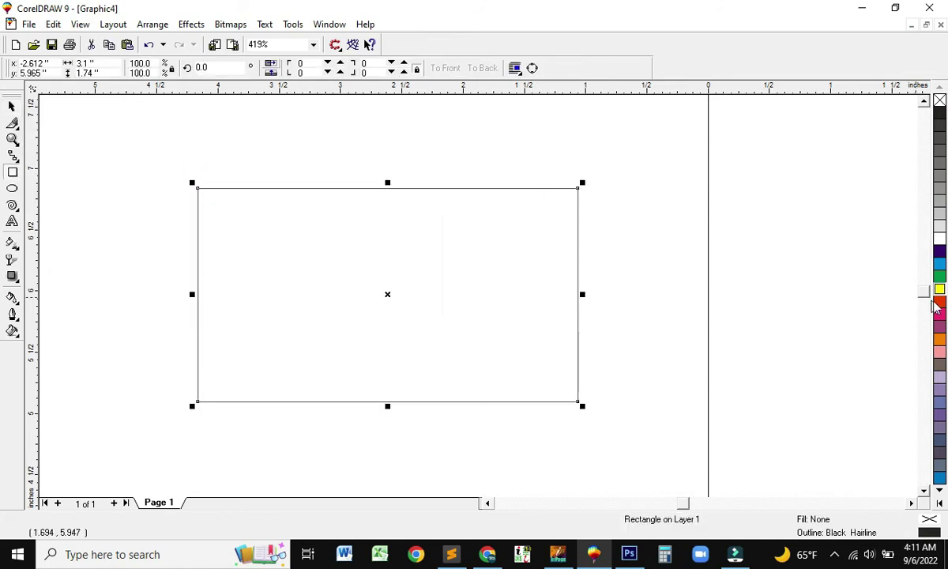
left_click(938, 301)
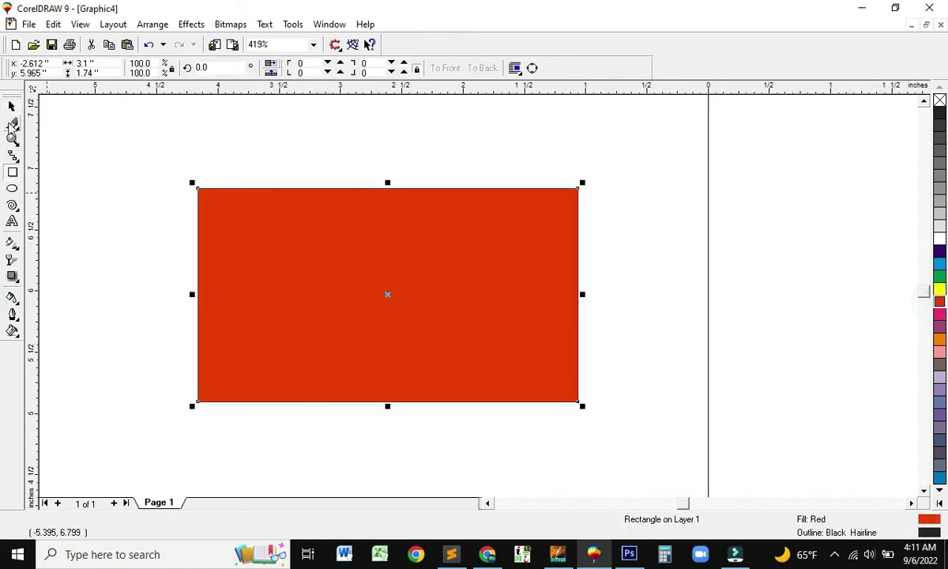
left_click(12, 122)
left_click(78, 131)
mouse_move(176, 196)
left_mouse_down()
mouse_move(375, 209)
mouse_move(519, 178)
mouse_move(527, 232)
left_mouse_up()
mouse_move(445, 197)
left_mouse_down()
mouse_move(462, 218)
mouse_move(356, 205)
mouse_move(178, 314)
mouse_move(299, 378)
mouse_move(370, 280)
mouse_move(478, 262)
mouse_move(626, 358)
mouse_move(527, 341)
mouse_move(315, 383)
mouse_move(381, 271)
mouse_move(515, 267)
mouse_move(448, 247)
mouse_move(158, 111)
left_mouse_up()
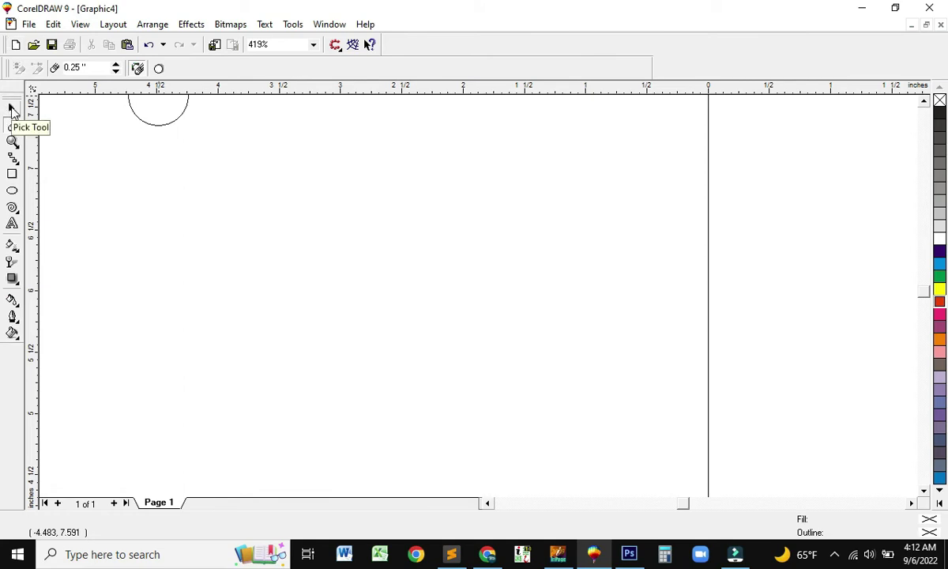
Step: Draw a new unfilled rectangle on the empty page
left_click(12, 109)
left_click(13, 175)
mouse_move(288, 190)
left_mouse_down()
mouse_move(612, 388)
mouse_move(594, 336)
left_mouse_up()
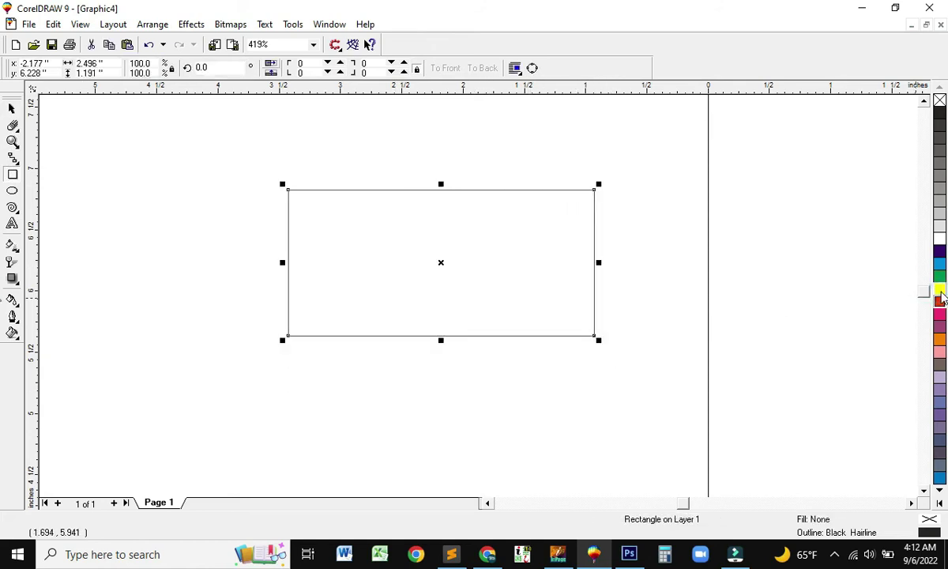
Step: Fill the rectangle yellow and erase rounded notches from all four corners with a 0.4-inch eraser
left_click(939, 290)
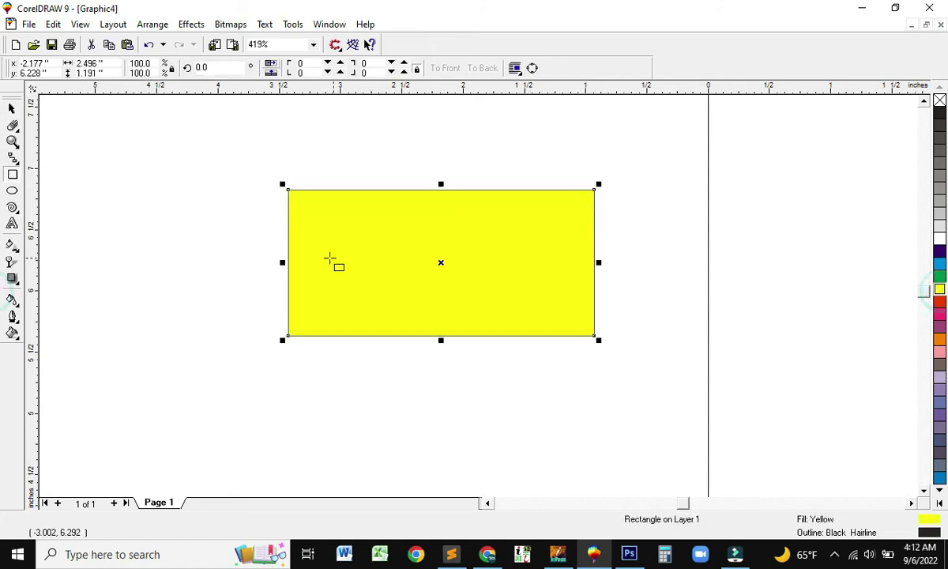
left_click(12, 126)
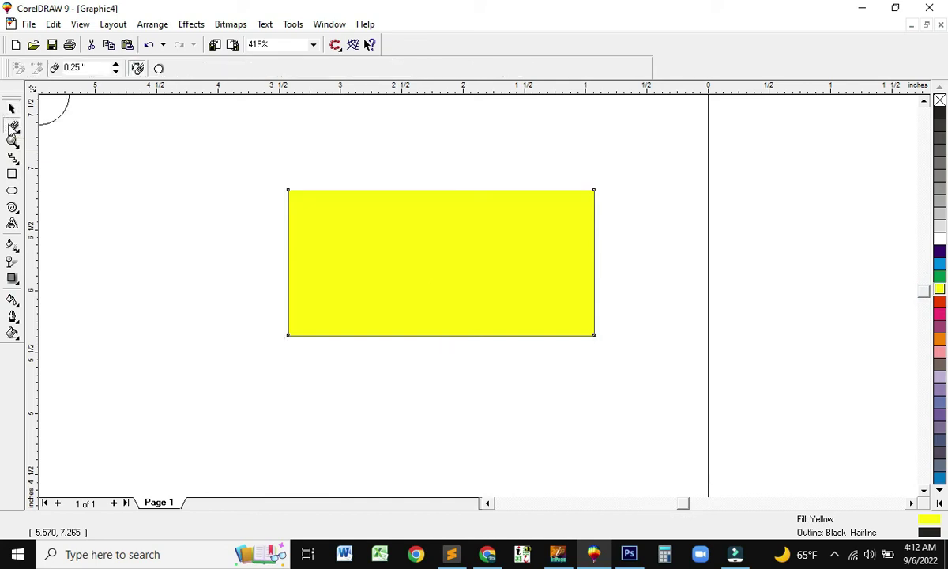
left_click(117, 69)
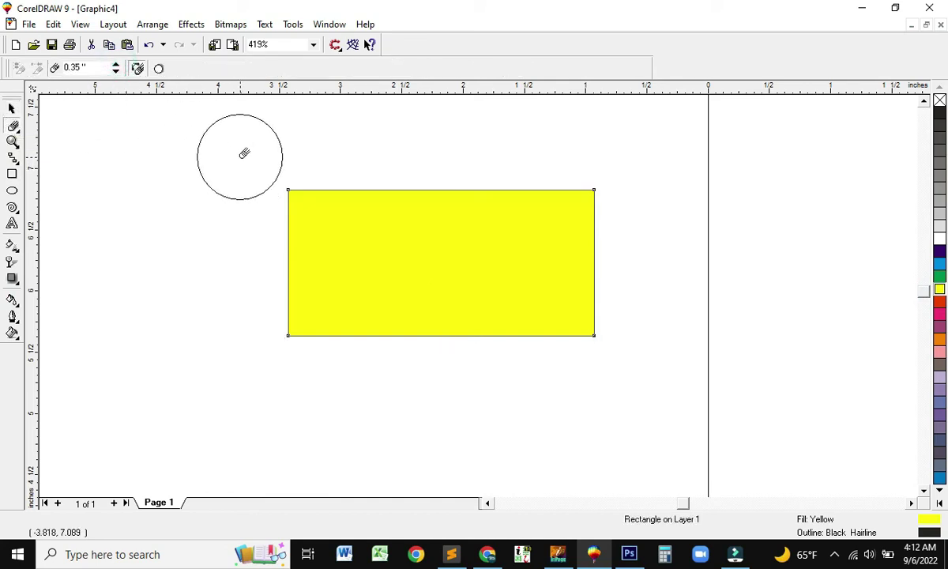
left_click(115, 67)
left_click_drag(233, 145, 284, 185)
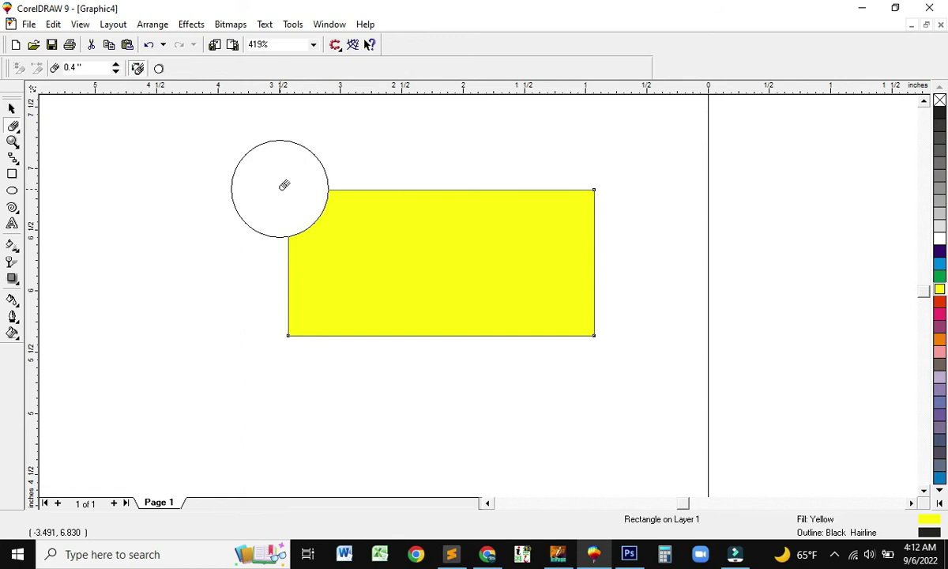
left_click_drag(620, 363, 561, 320)
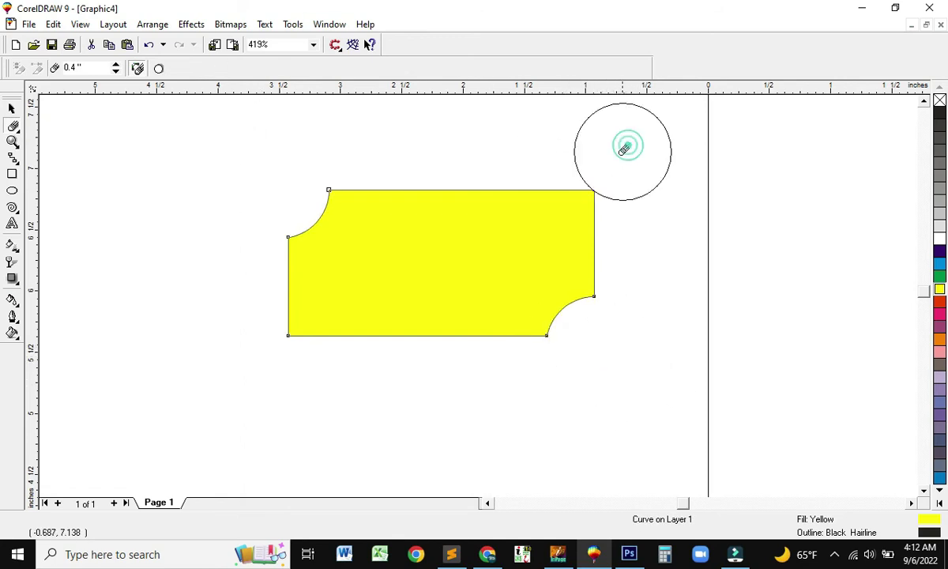
left_click_drag(625, 148, 597, 170)
left_click_drag(266, 364, 291, 335)
Step: Duplicate the notched yellow ticket shape beside the original
left_click(12, 108)
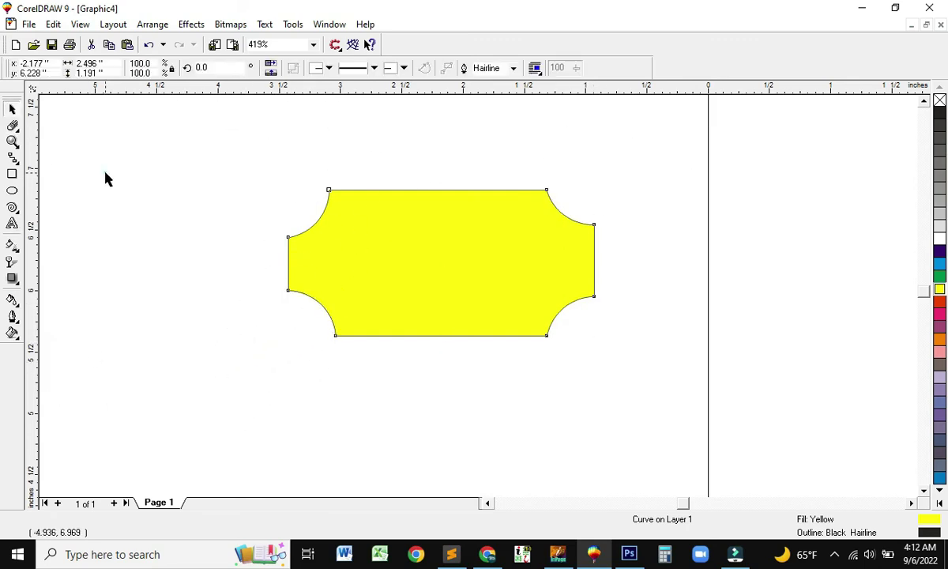
left_click(103, 171)
mouse_move(377, 253)
left_mouse_down()
mouse_move(250, 271)
mouse_move(550, 298)
mouse_move(540, 290)
left_mouse_up()
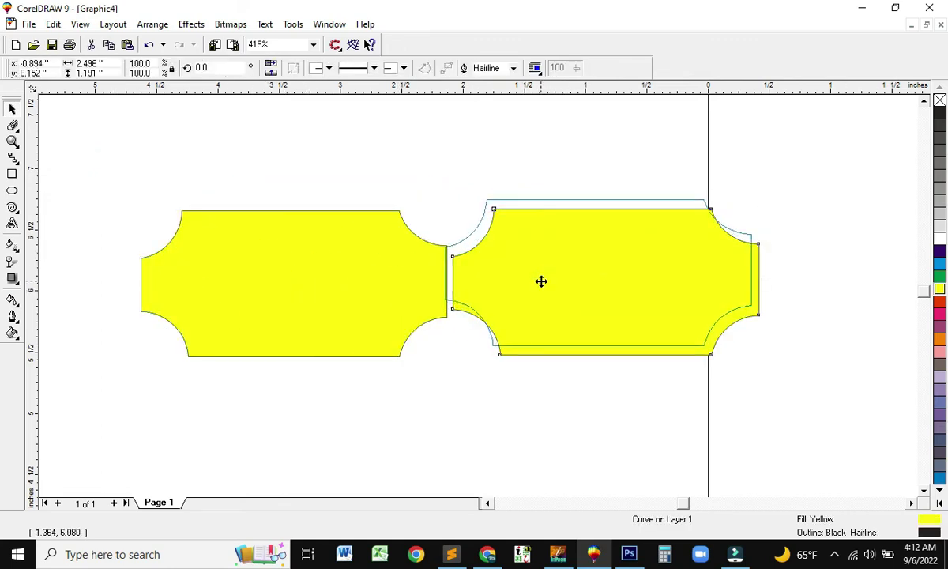
Step: Copy the yellow ticket shape and repeat it into a row of seven
left_click(540, 289)
left_click_drag(540, 284, 545, 294)
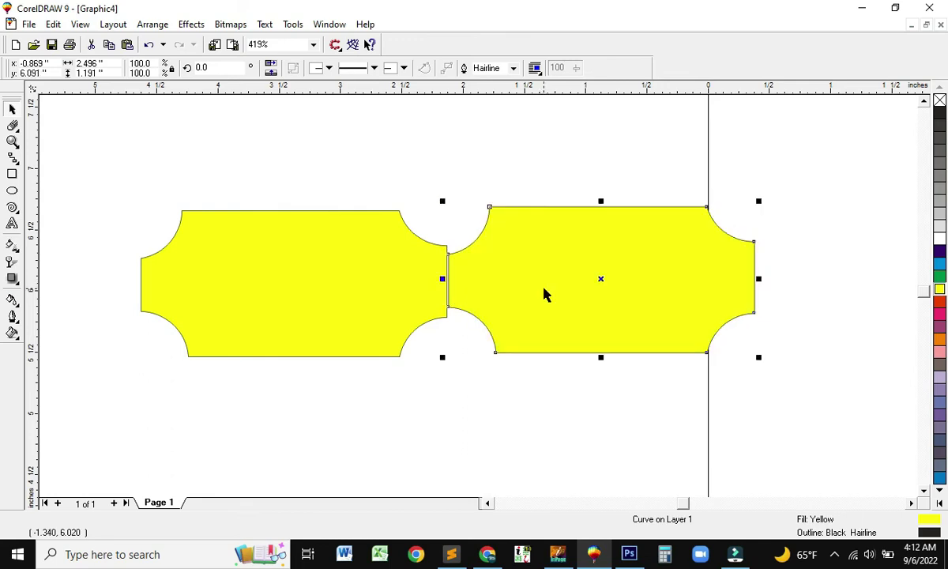
key("ctrl+r")
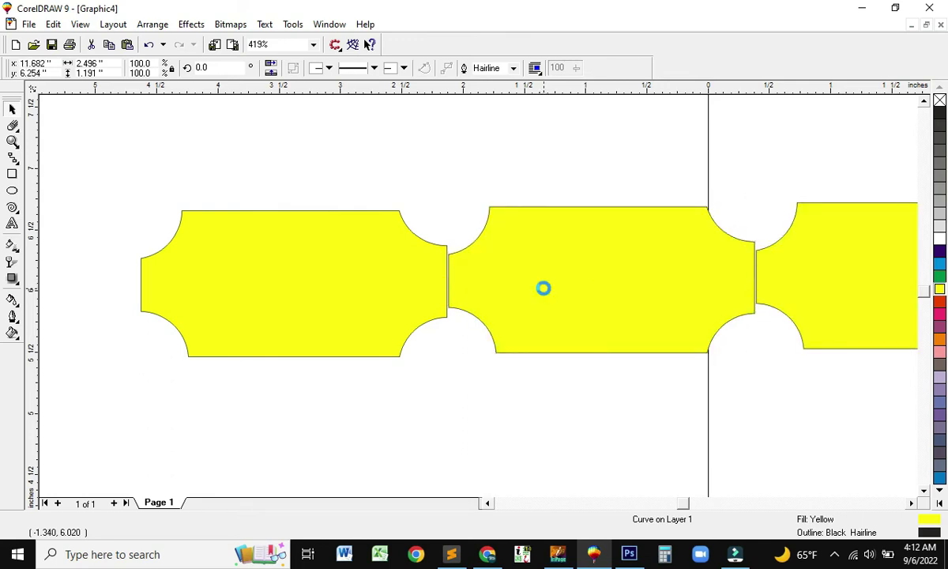
key("ctrl+a")
key("F4")
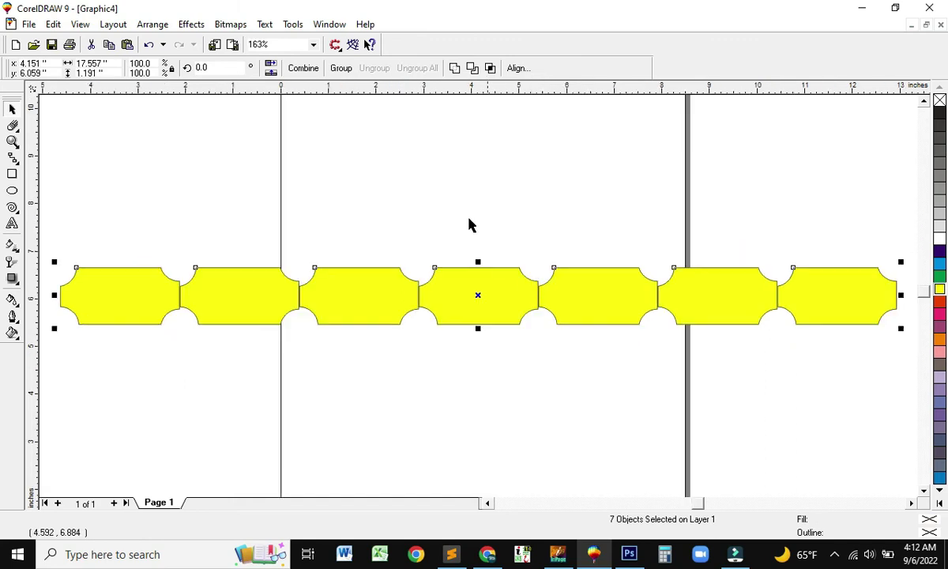
Step: Make an enlarged copy of the fourth shape, then select every shape and delete them
left_click(435, 189)
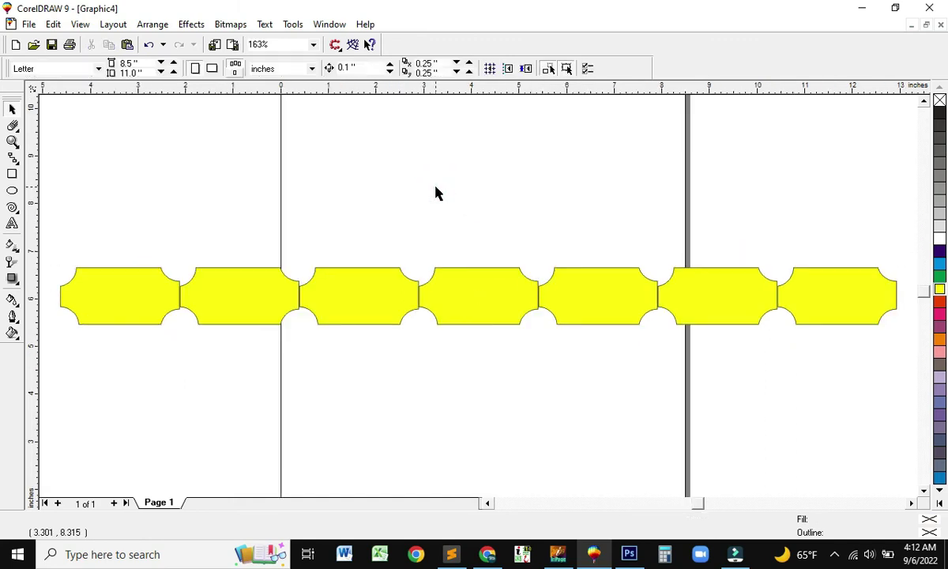
left_click(466, 294)
left_click_drag(496, 296, 455, 211)
left_click_drag(496, 180, 473, 183)
mouse_move(227, 153)
left_mouse_down()
mouse_move(213, 147)
mouse_move(810, 170)
left_mouse_up()
key("ctrl+z")
key("ctrl+a")
key("Delete")
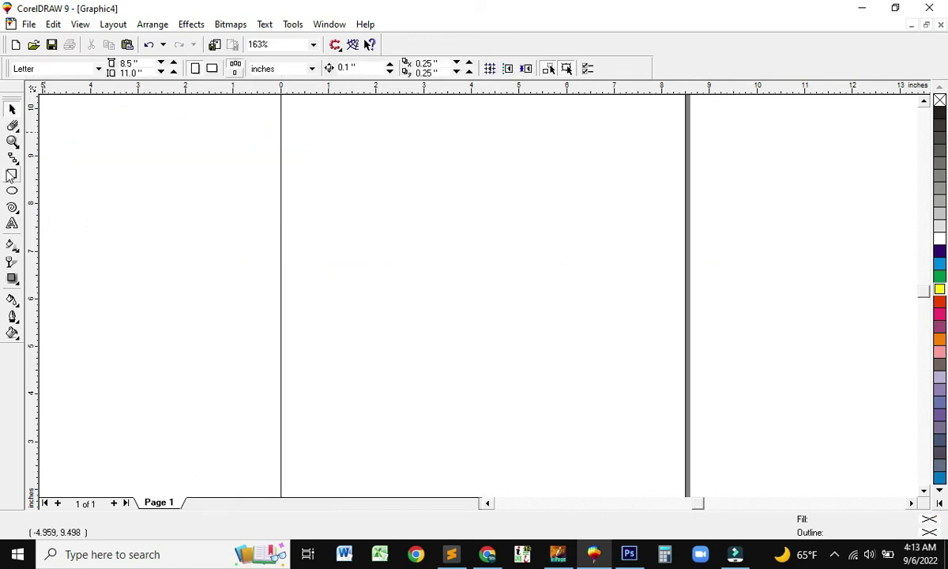
Step: Draw a large yellow rectangle and erase a diagonal strip from corner to corner
left_click(12, 175)
left_click_drag(161, 179, 818, 452)
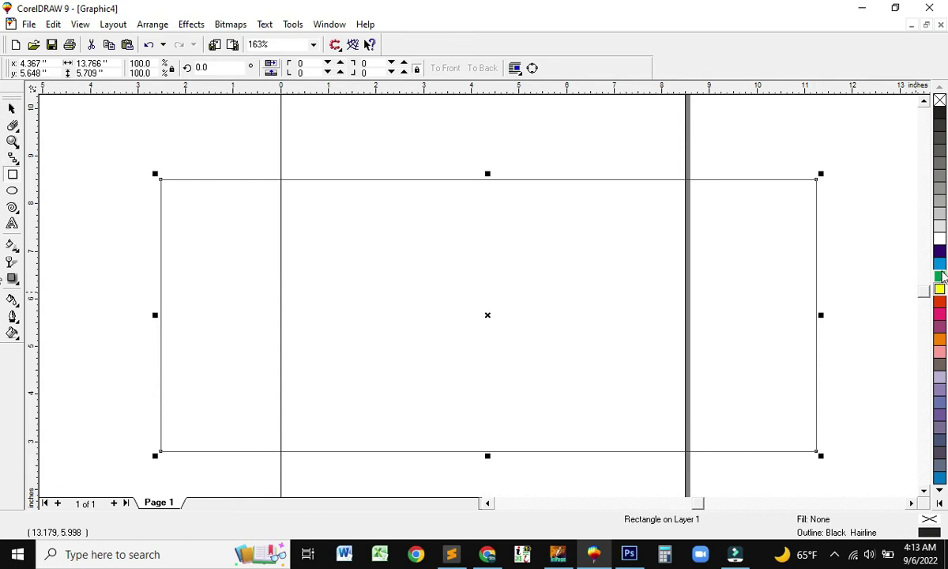
left_click(940, 290)
left_click(13, 126)
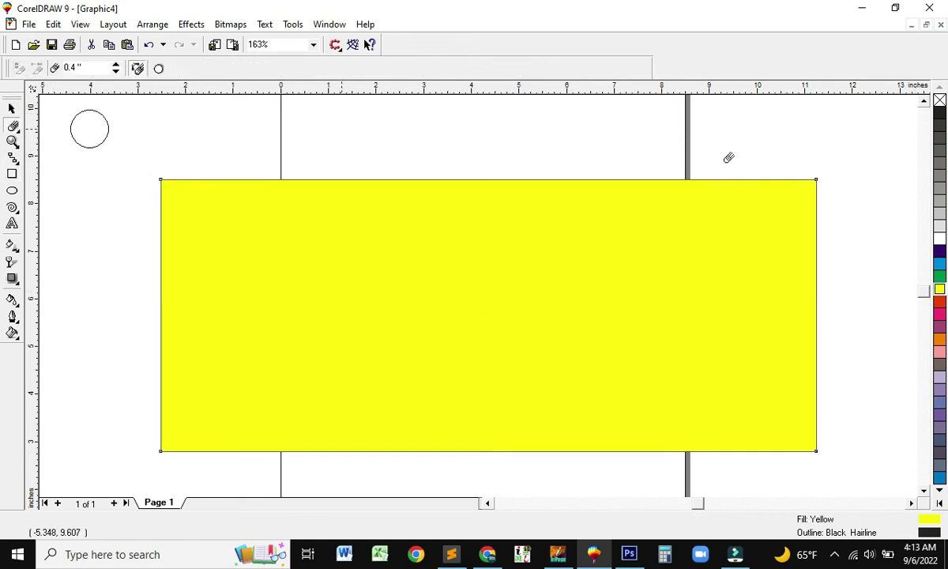
left_click(816, 180)
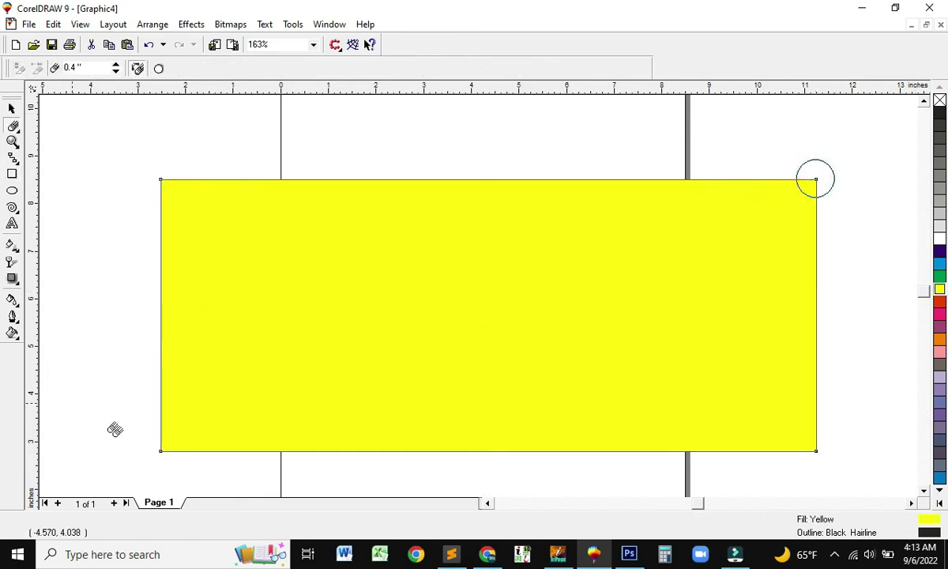
left_click(161, 449)
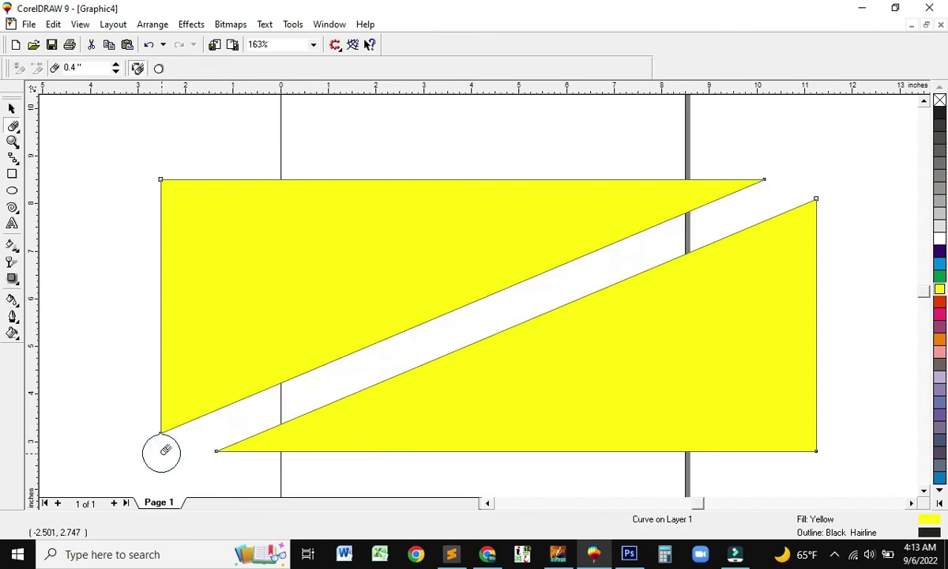
Step: Move the split halves, recolour them blue, then select and delete them
key("space")
left_click(66, 110)
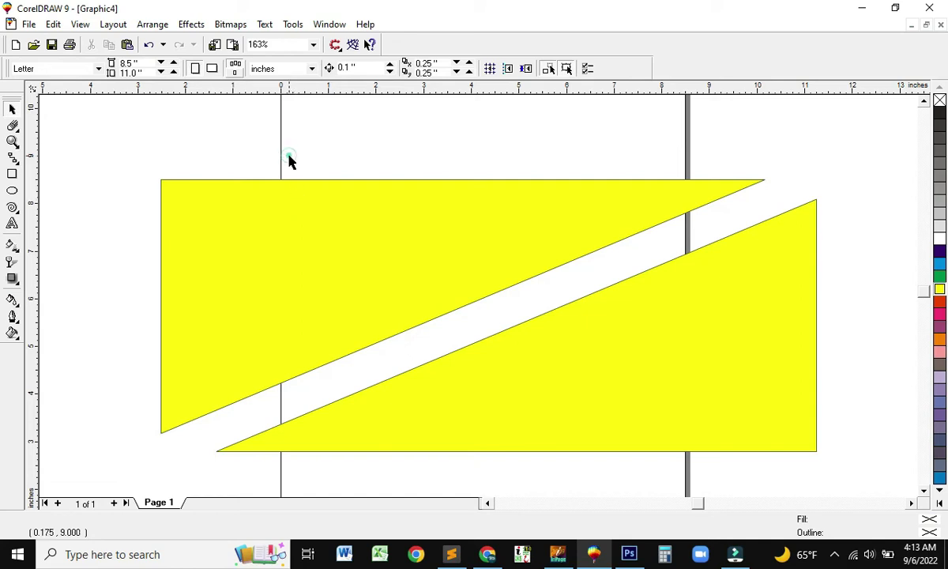
left_click_drag(314, 229, 278, 191)
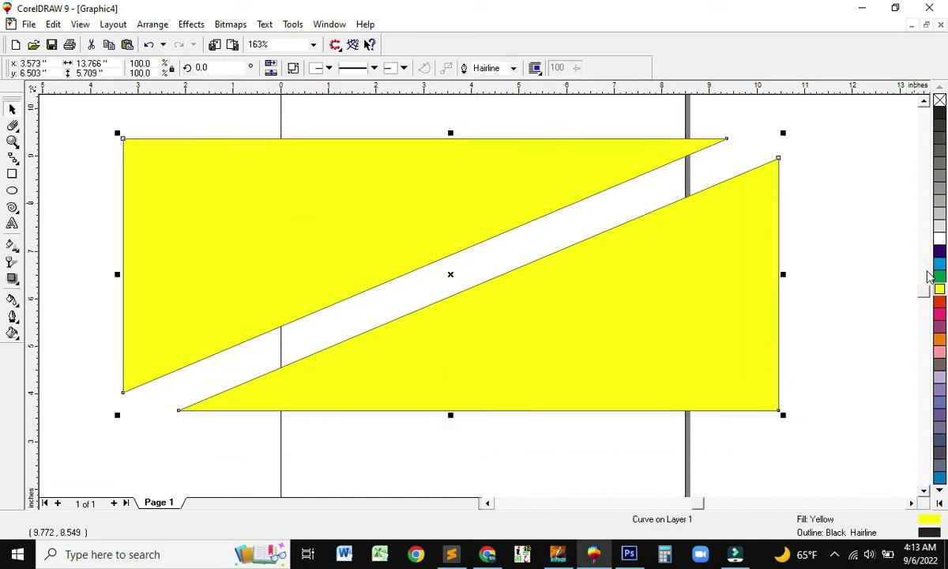
left_click(940, 264)
left_click(881, 287)
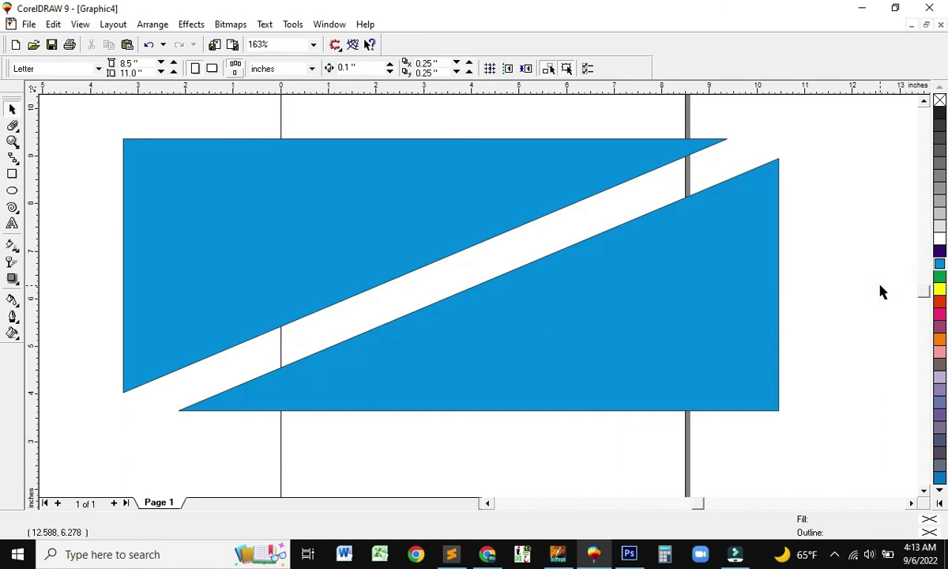
left_click(12, 126)
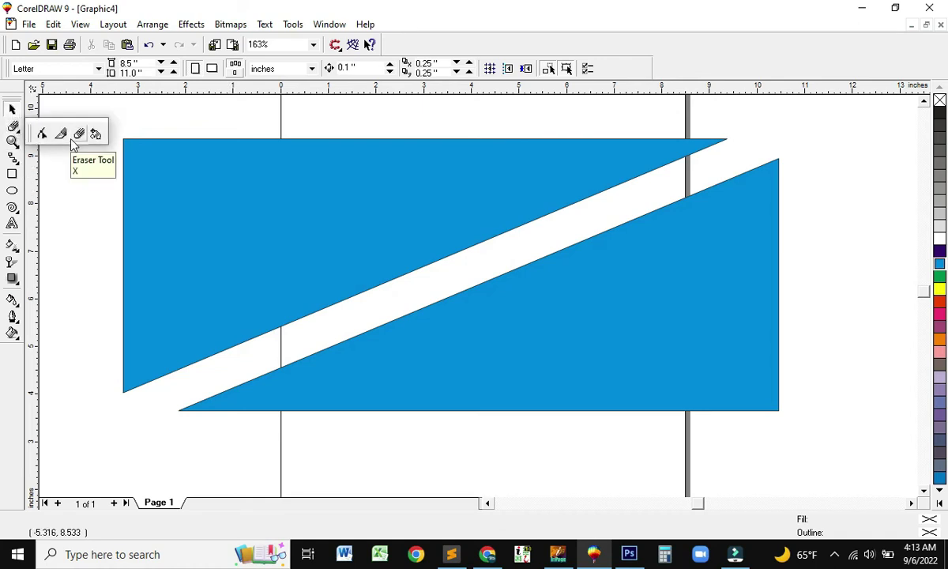
double_click(11, 109)
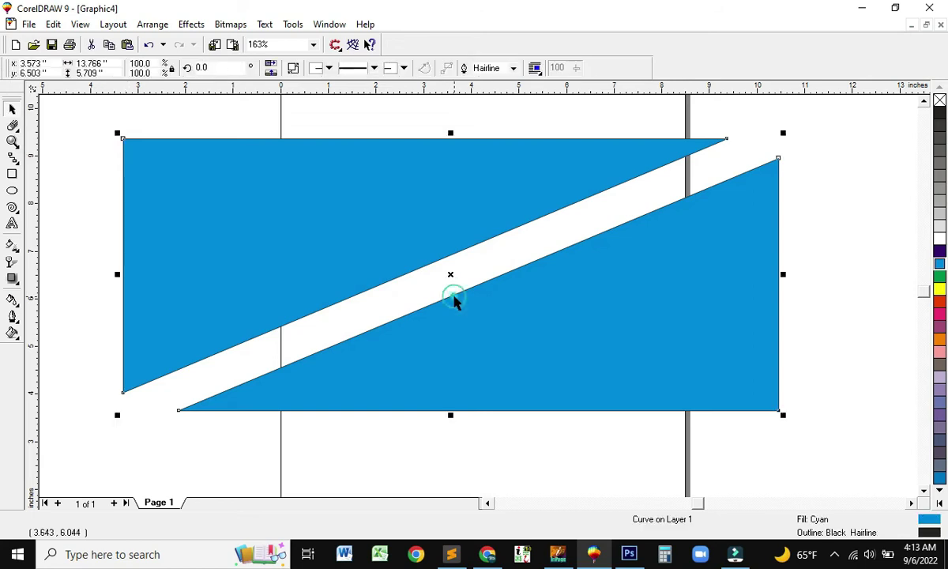
key("Delete")
Step: Add the text TITLE HERE on the page in the Impact font
left_click(12, 224)
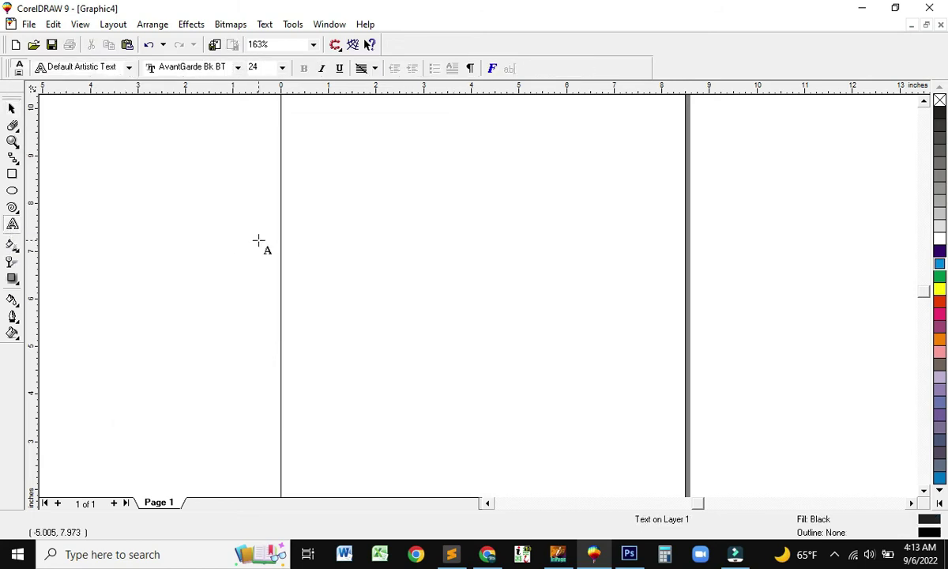
left_click(259, 236)
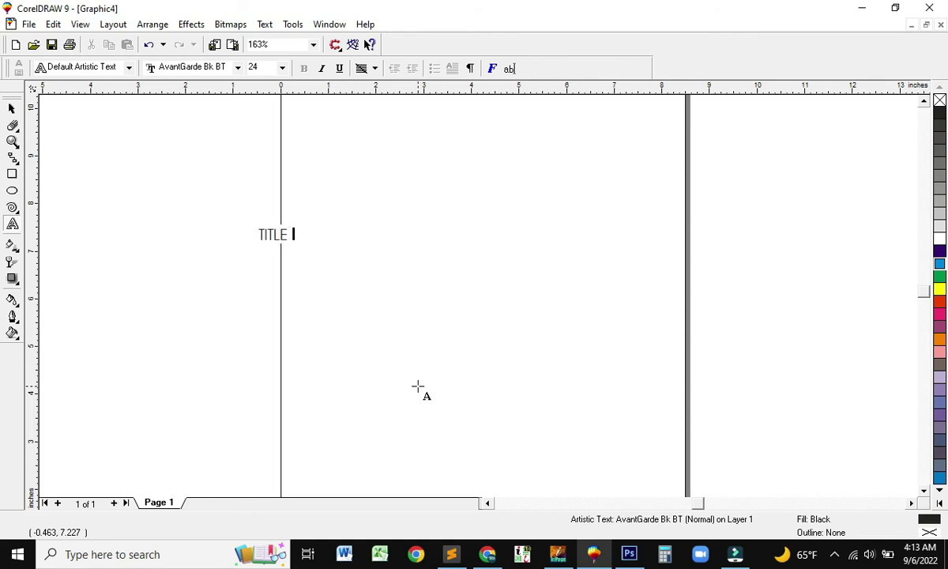
type("TITLE HERE")
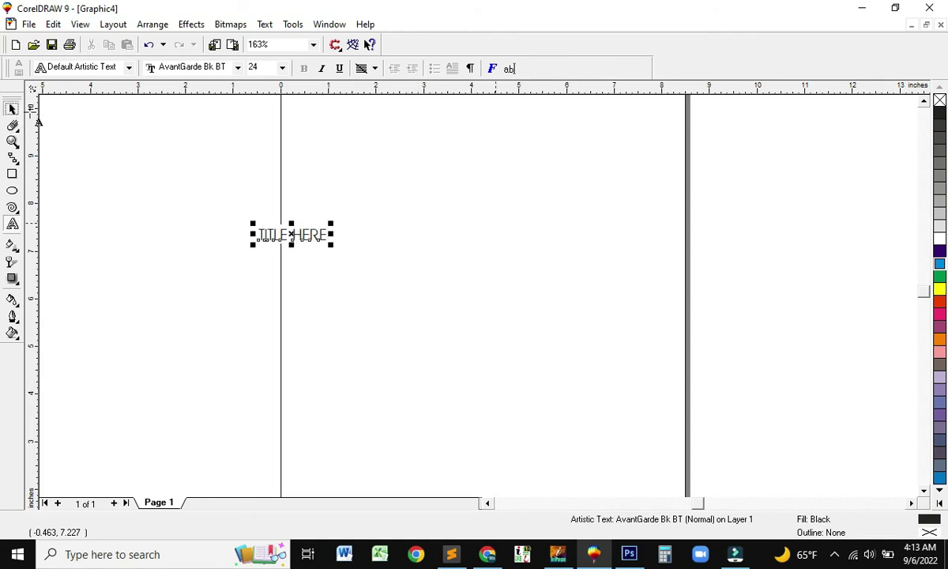
left_click(381, 67)
type("Impact")
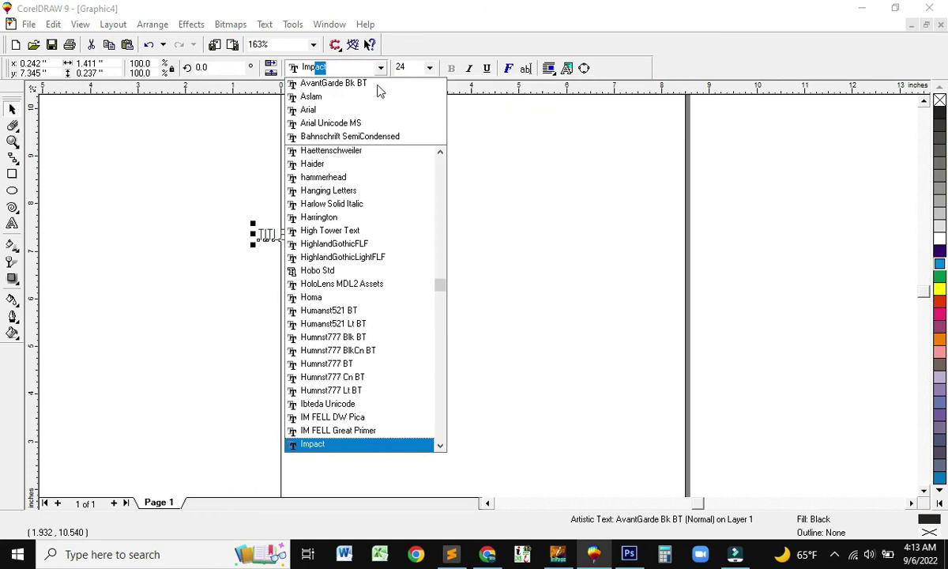
key("Return")
key("shift+F2")
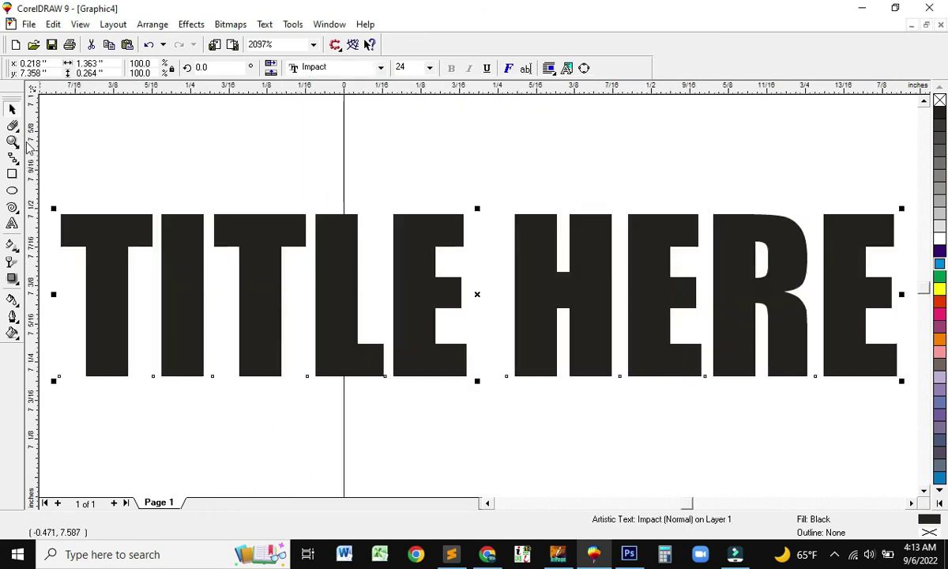
Step: Erase a thin 0.05-inch diagonal band through TITLE HERE and select all the pieces
left_click(12, 127)
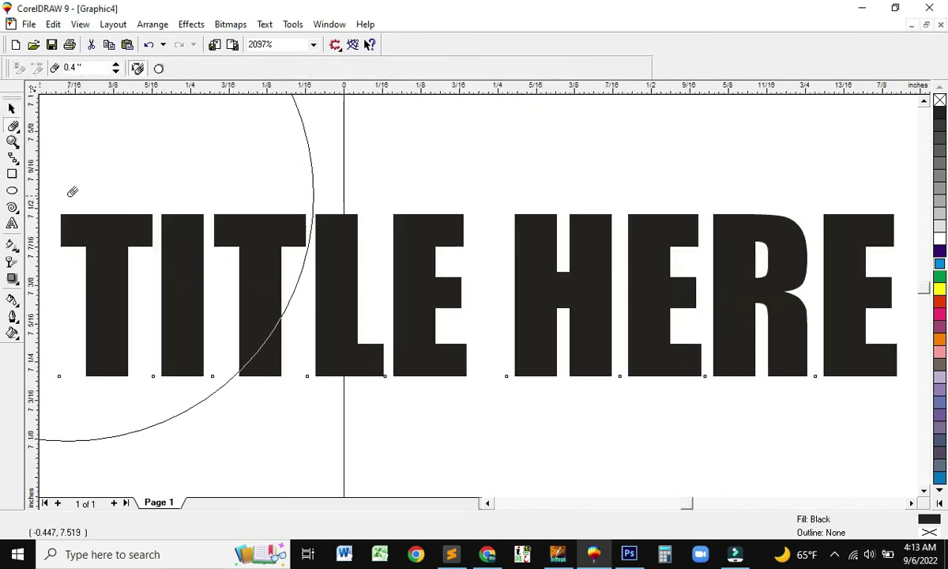
left_click(115, 71)
left_click(116, 71)
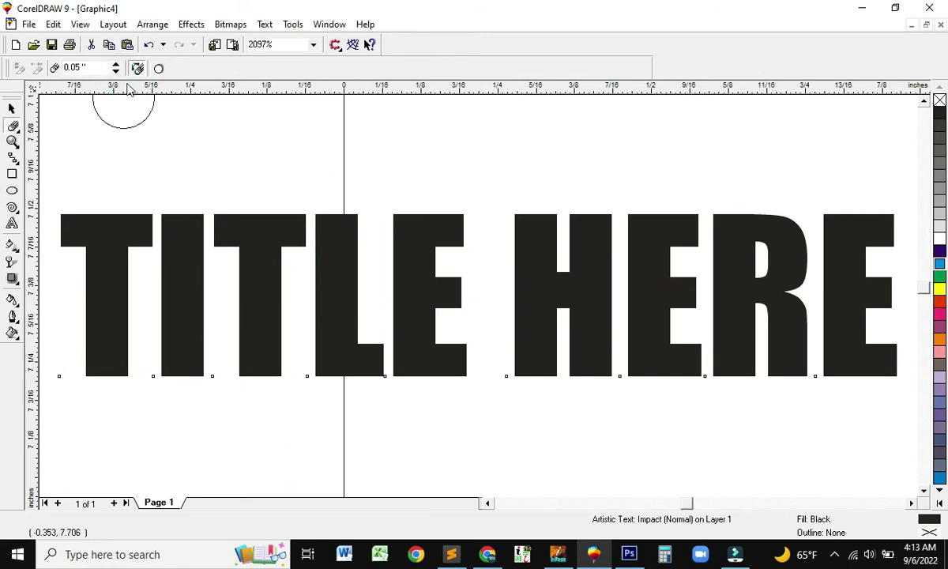
left_click(65, 212)
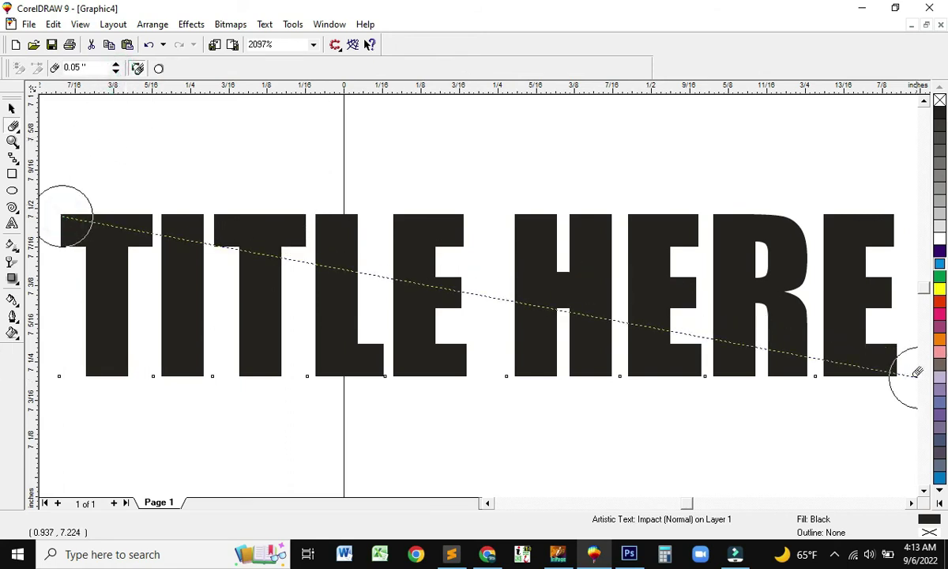
left_click(893, 376)
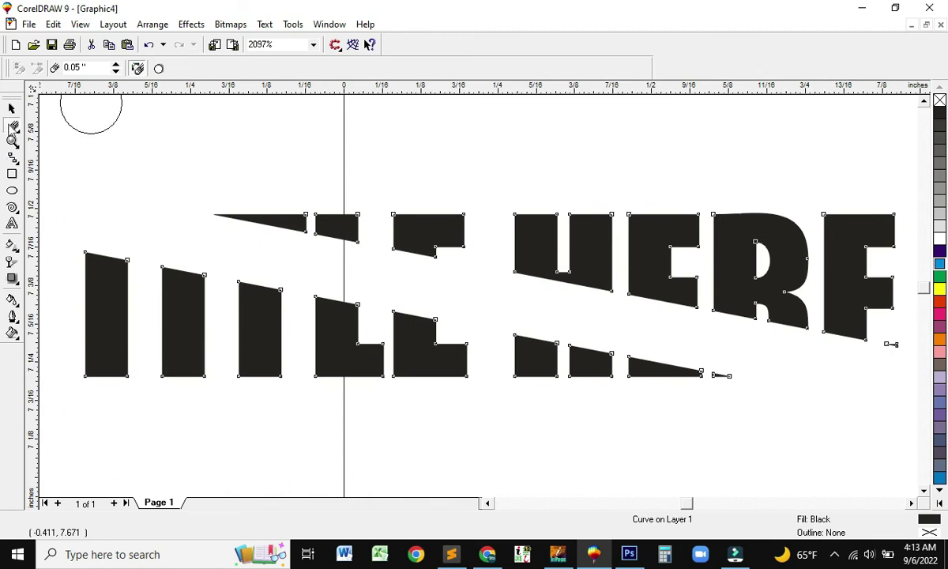
left_click(11, 111)
left_click(128, 117)
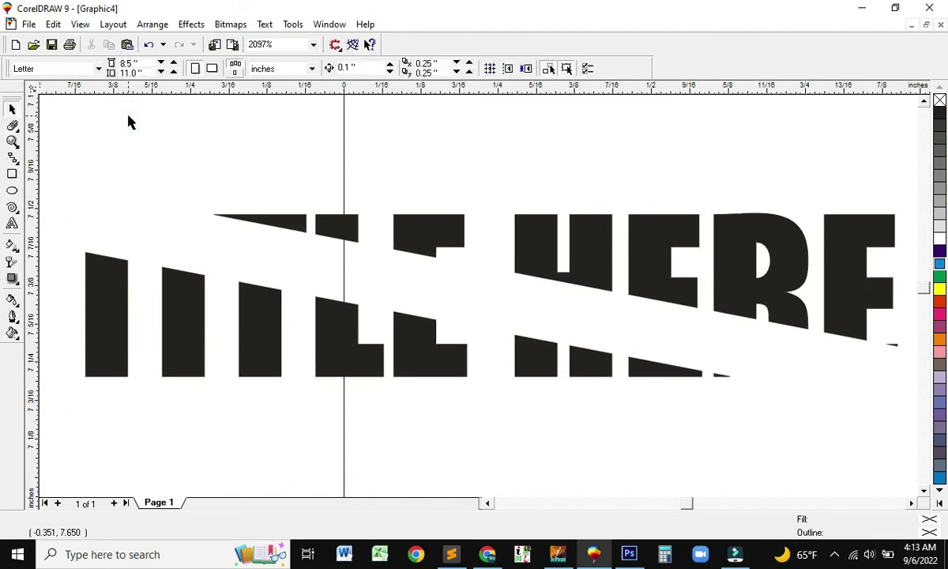
key("ctrl+a")
Step: Delete the text pieces, type the letter A, and set it in Bahnschrift Condensed
key("Delete")
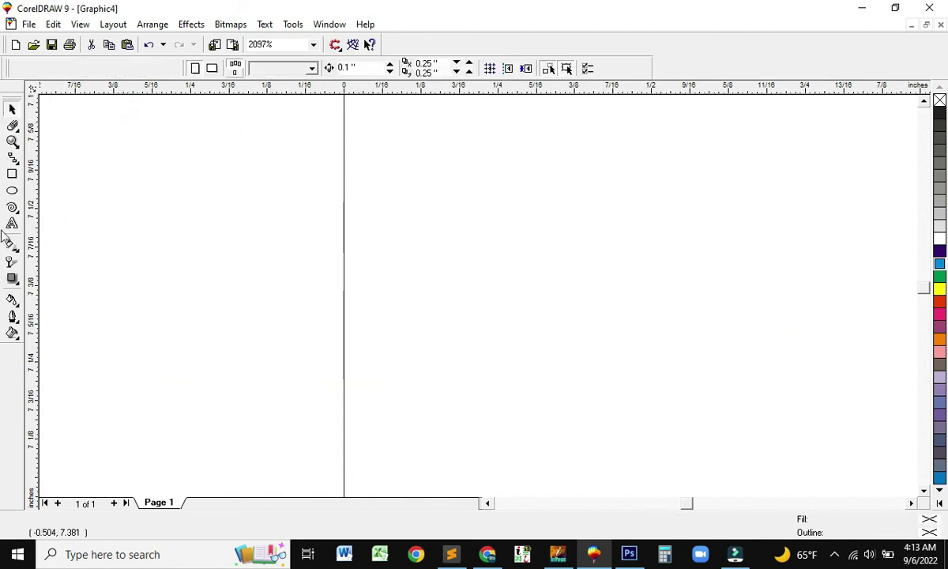
left_click(12, 224)
left_click(204, 244)
type("A")
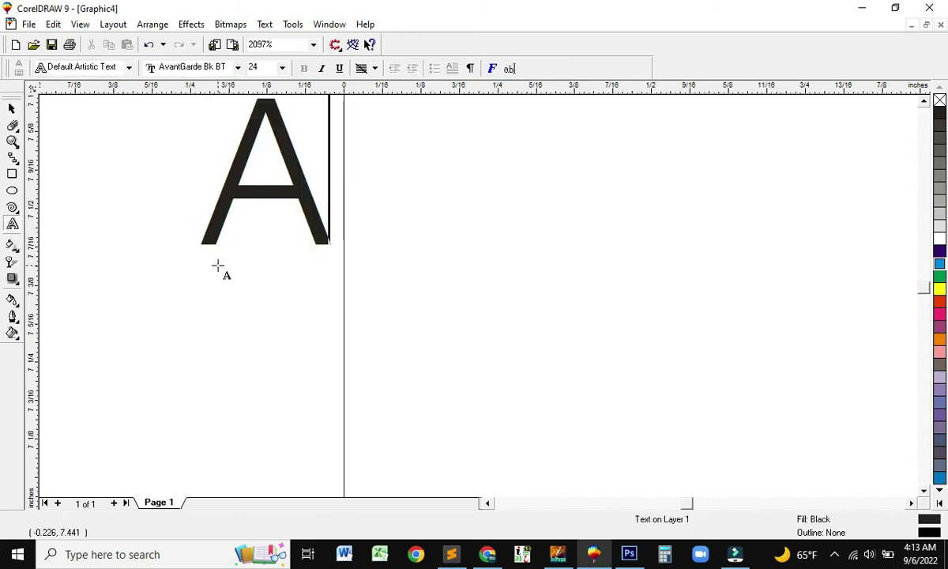
left_click(12, 105)
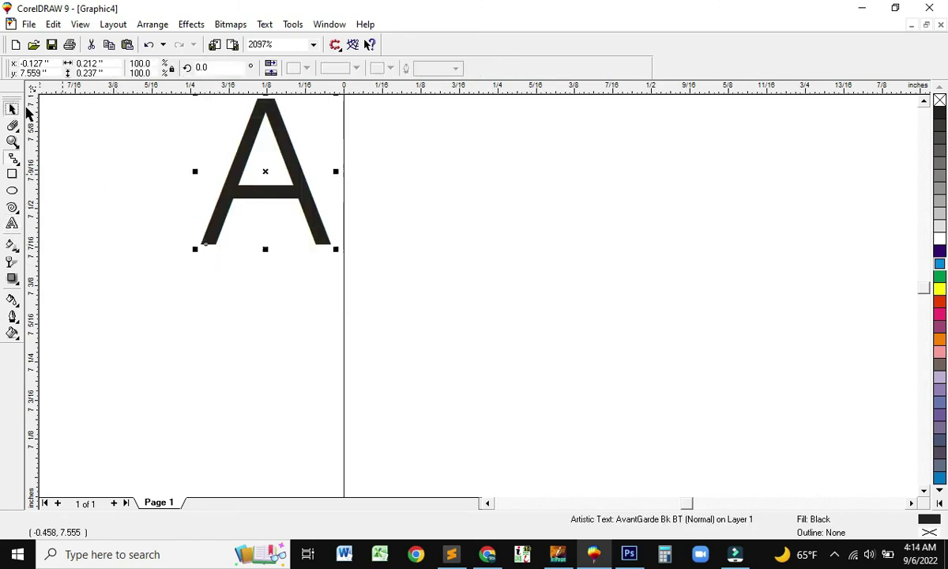
key("ctrl+shift+f")
left_click(380, 67)
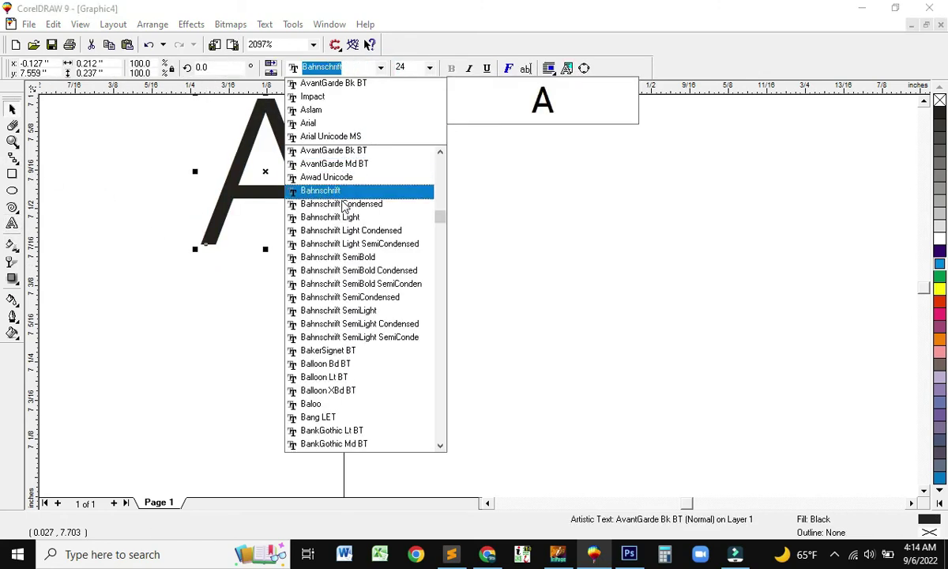
left_click(346, 202)
Step: Place a copy of the A lower right and change its font to Balloon XBd BT
left_click_drag(275, 210, 375, 320)
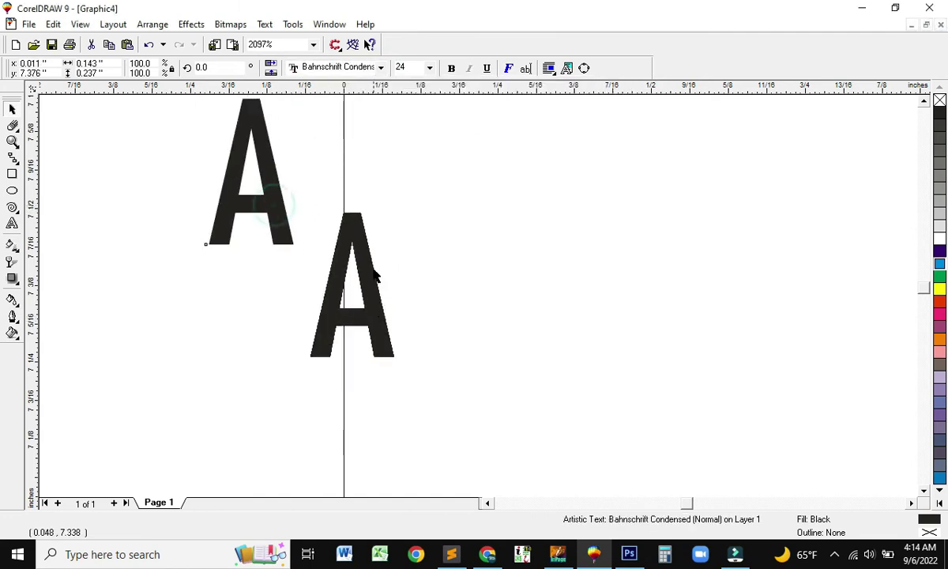
key("ctrl+shift+f")
key("alt+Down")
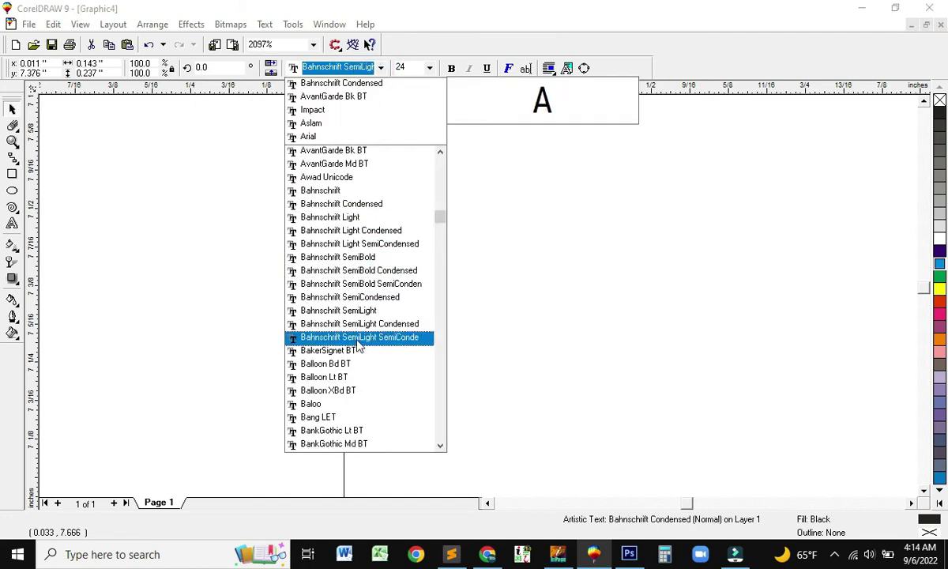
scroll(344, 395, "down", 1)
left_click(339, 357)
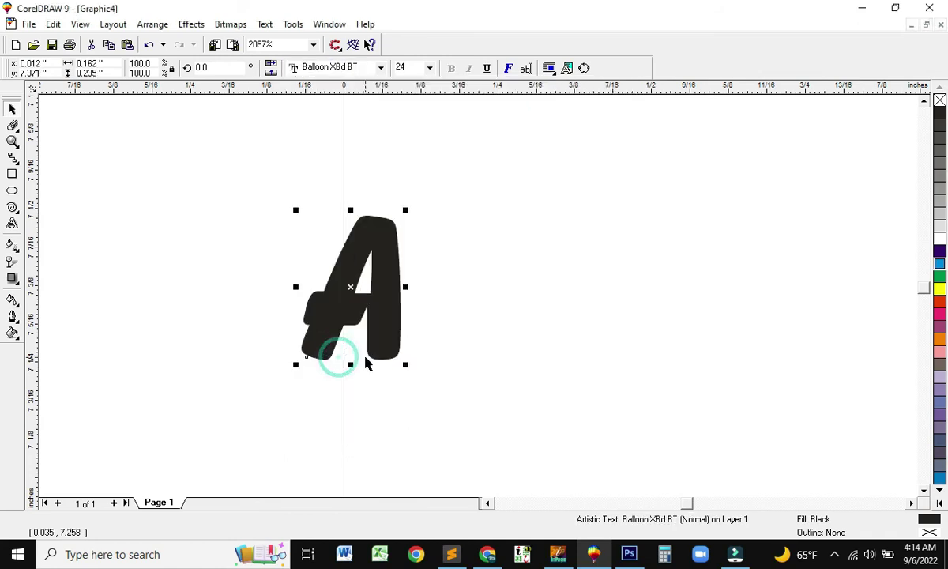
key("shift+F2")
Step: Erase a concave bite from the top of the A, then delete the letter
left_click(12, 127)
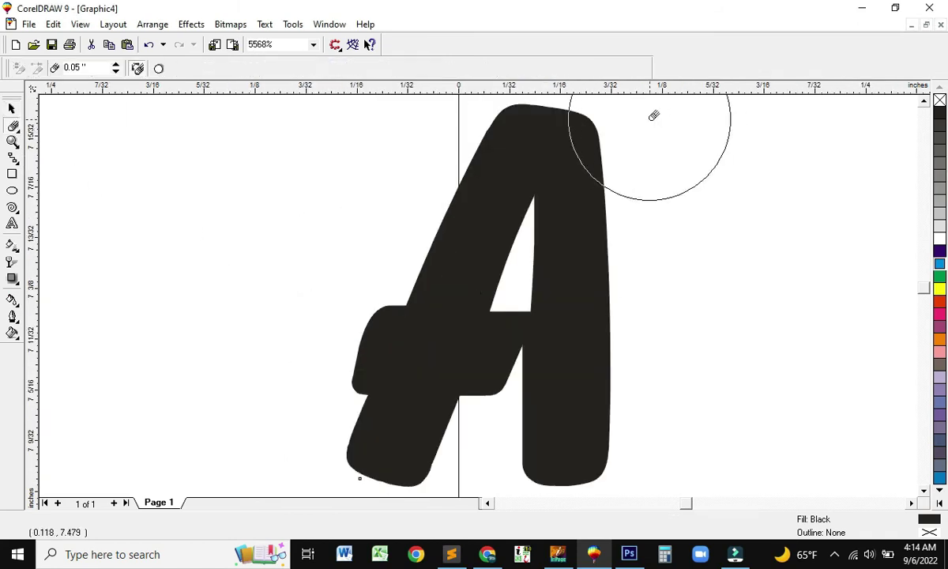
key("F3")
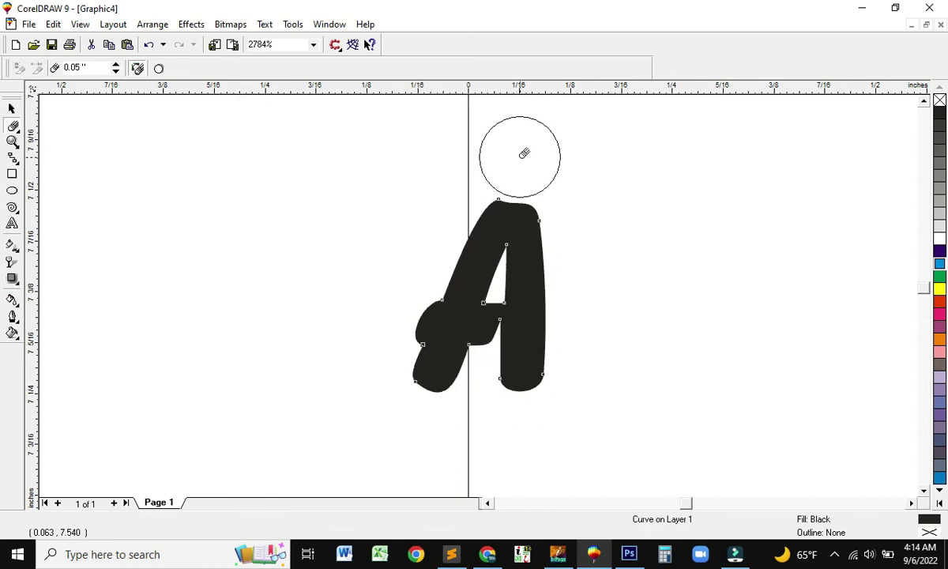
left_click_drag(520, 161, 515, 188)
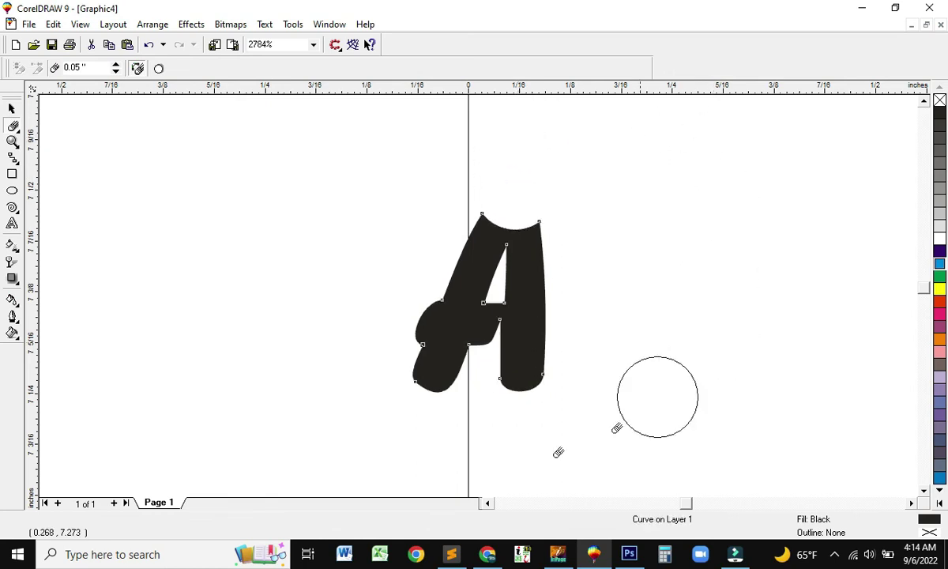
key("shift+F2")
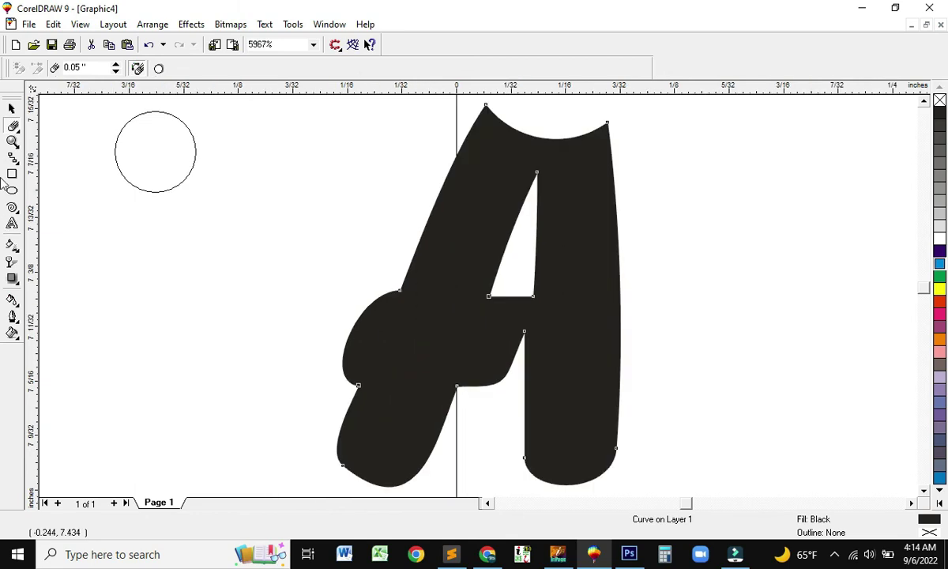
mouse_move(361, 261)
left_mouse_down()
mouse_move(354, 291)
mouse_move(273, 324)
left_mouse_up()
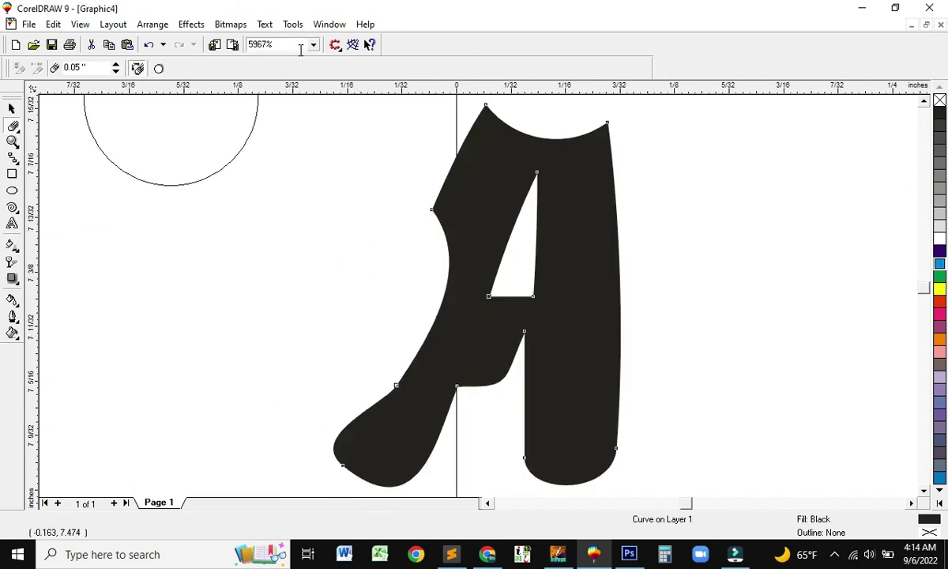
key("ctrl+z")
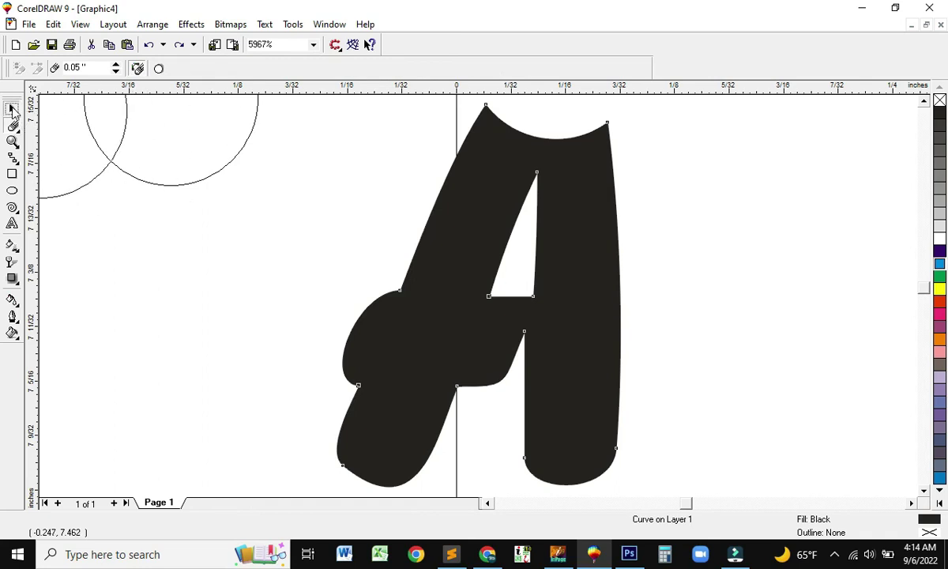
left_click(12, 109)
key("Delete")
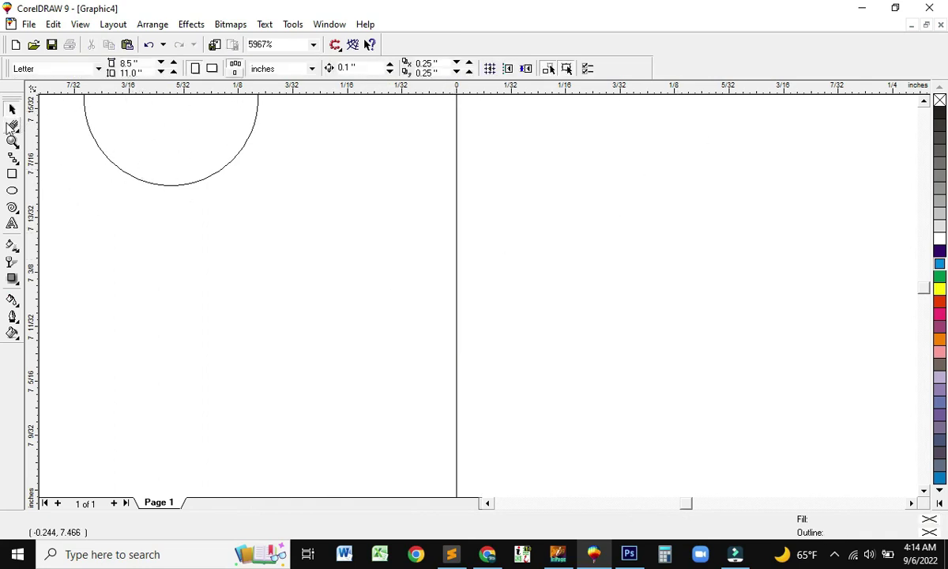
Step: Draw a trial rectangle, rotate it 90°, then undo and delete it
left_click(12, 127)
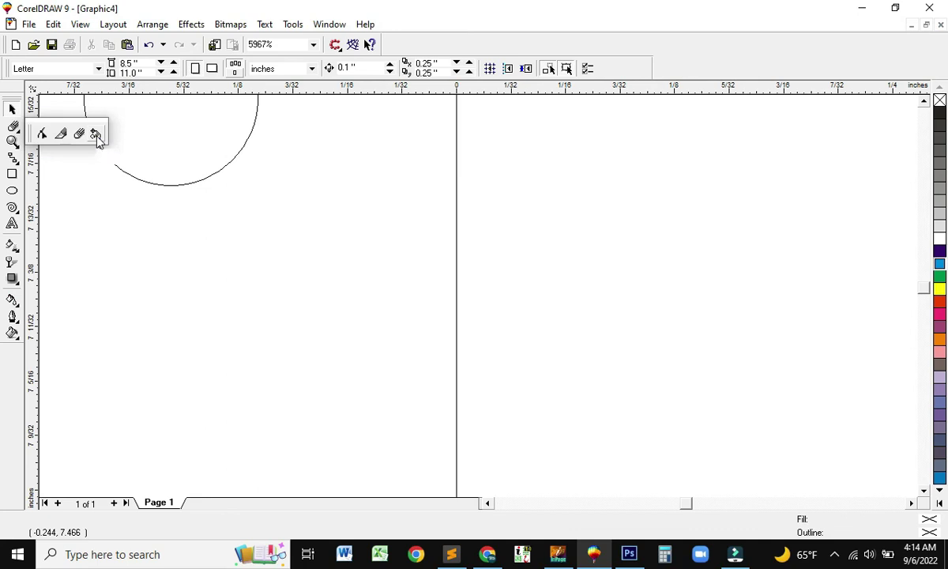
left_click(12, 174)
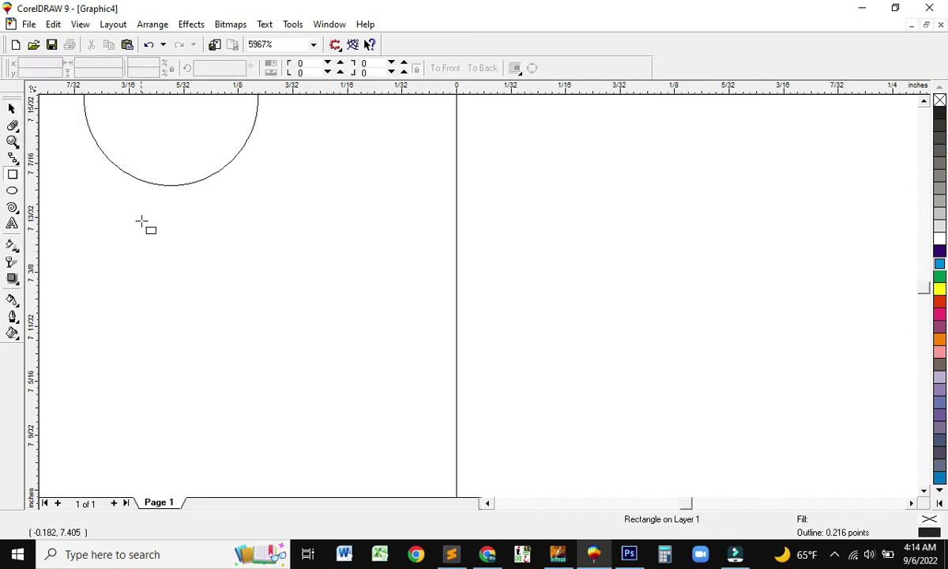
left_click_drag(136, 214, 719, 352)
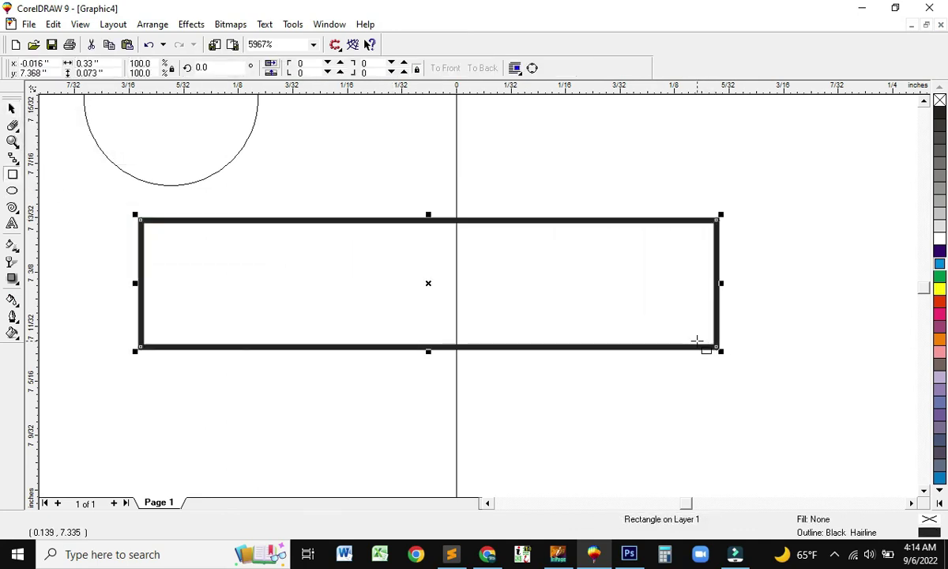
double_click(216, 68)
type("90")
key("Return")
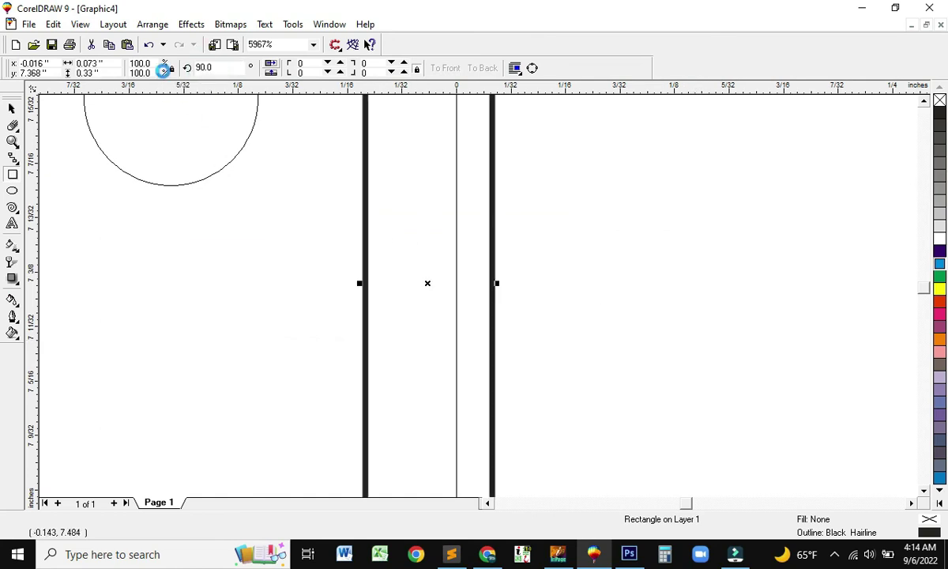
key("ctrl+z")
key("Delete")
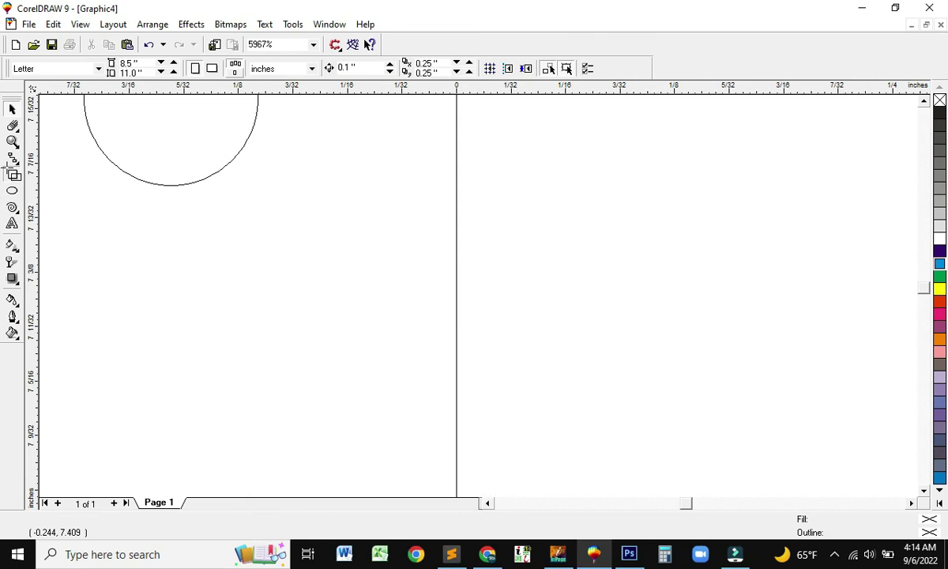
Step: Draw a large magenta rectangle across the page with no outline
left_click(12, 174)
left_click_drag(197, 169, 889, 451)
left_click(939, 315)
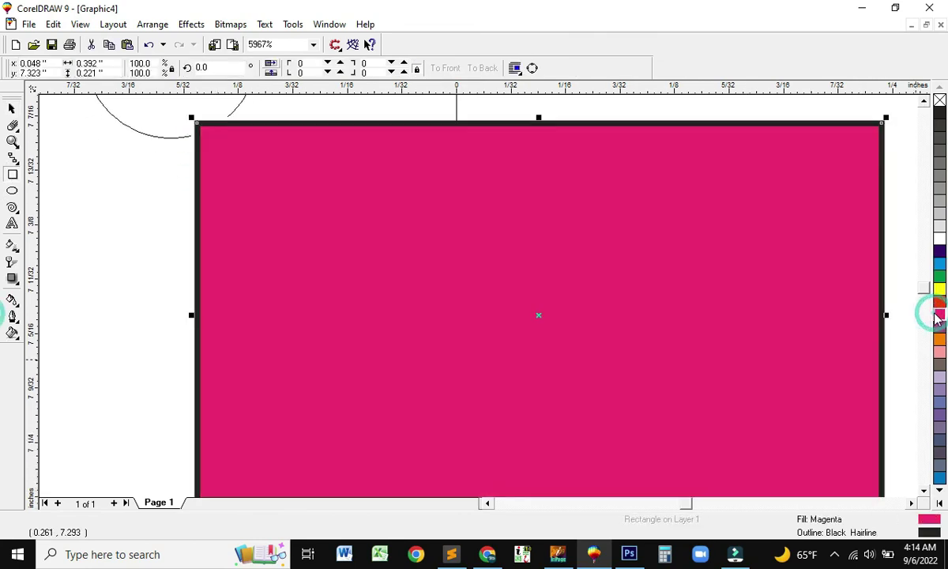
key("shift+F2")
left_click(12, 302)
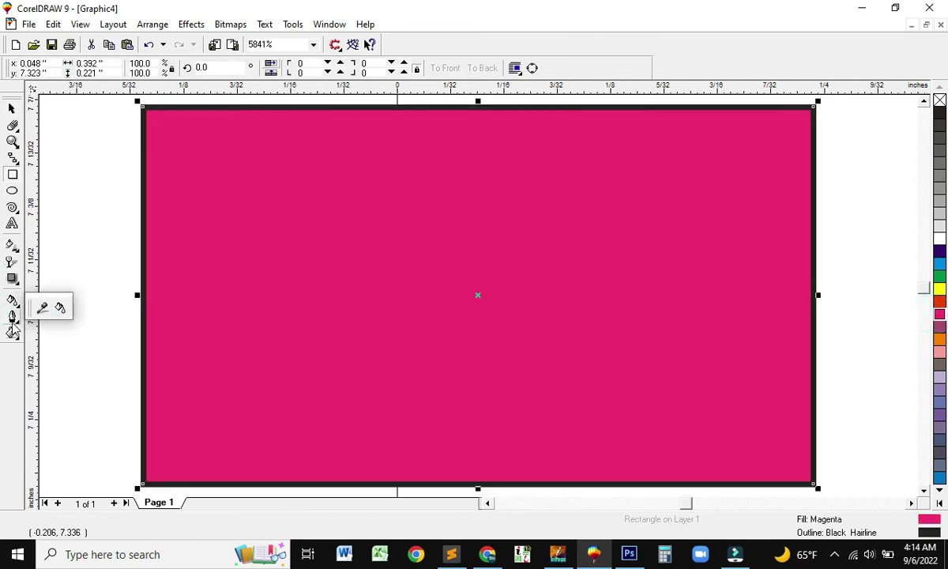
left_click(82, 325)
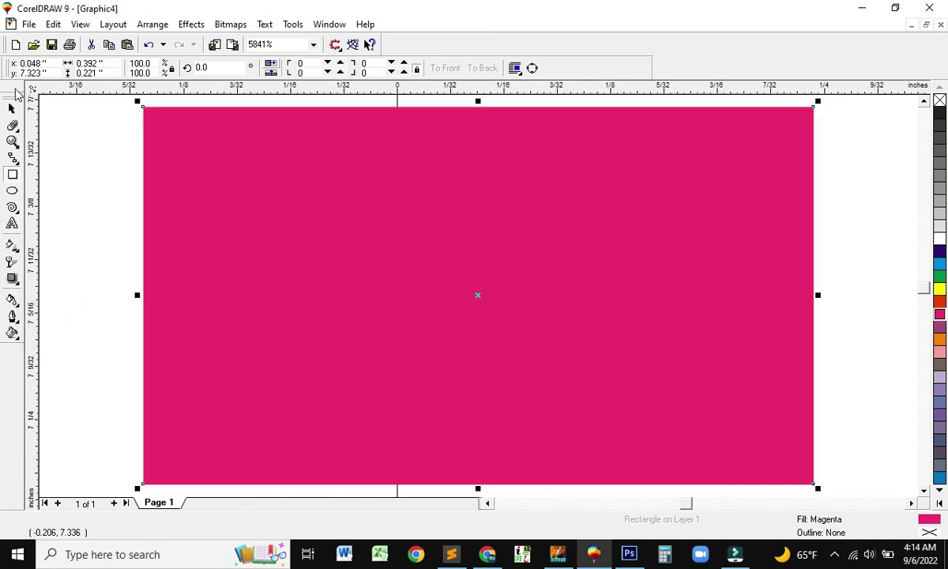
left_click(61, 161)
left_click(368, 213)
Step: Add a thin outline-free yellow stripe across the magenta box, tilted diagonally about 157°
left_click(12, 174)
left_click_drag(113, 249, 829, 314)
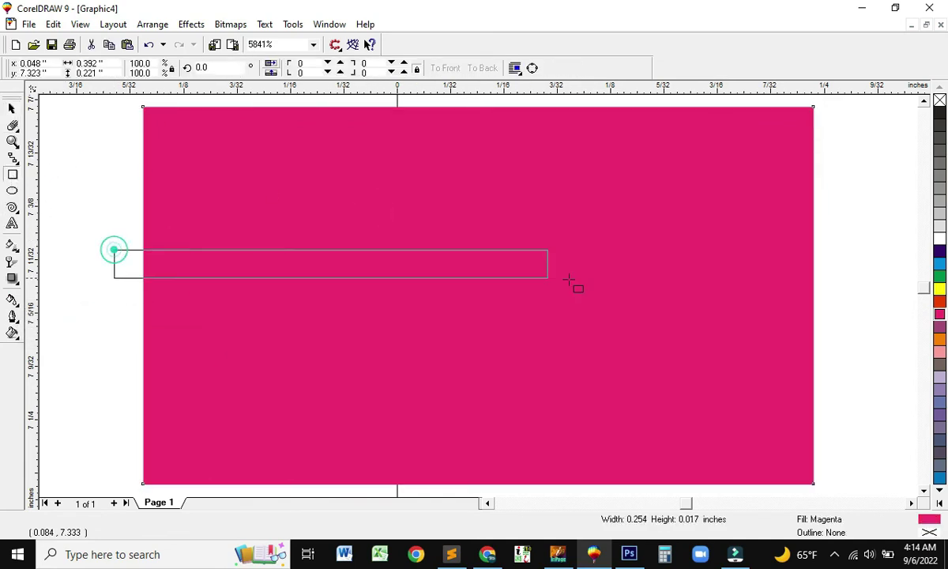
left_click(938, 290)
left_click(227, 69)
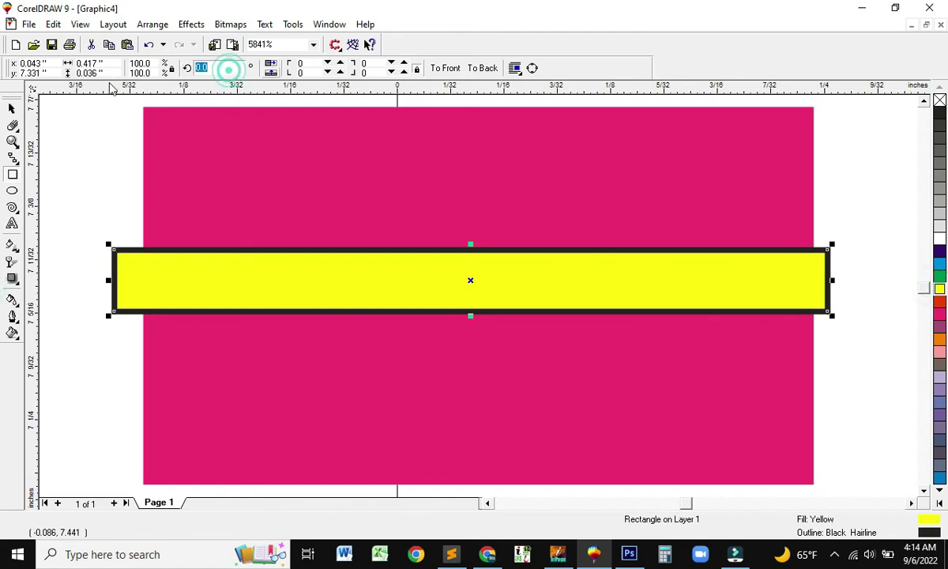
type("90")
key("Return")
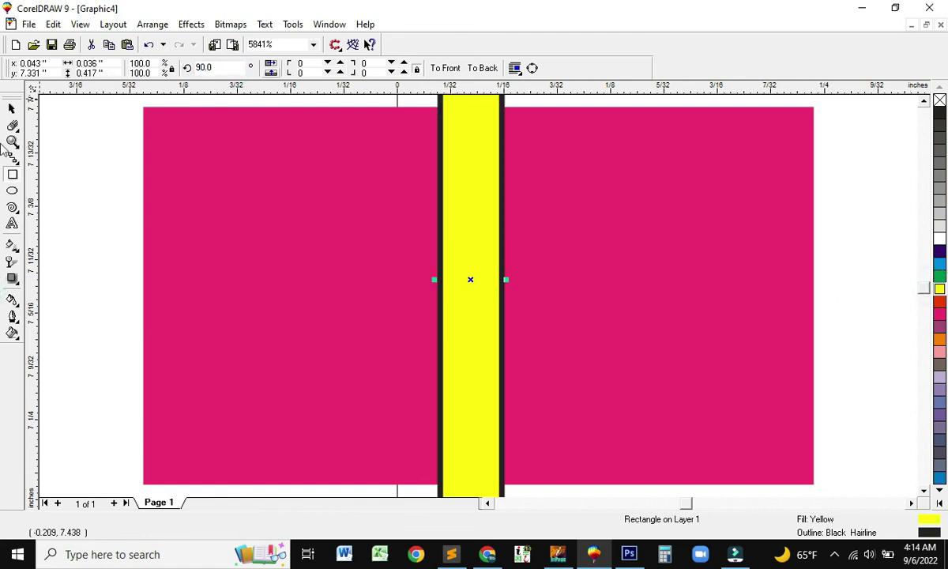
left_click(12, 318)
left_click(83, 324)
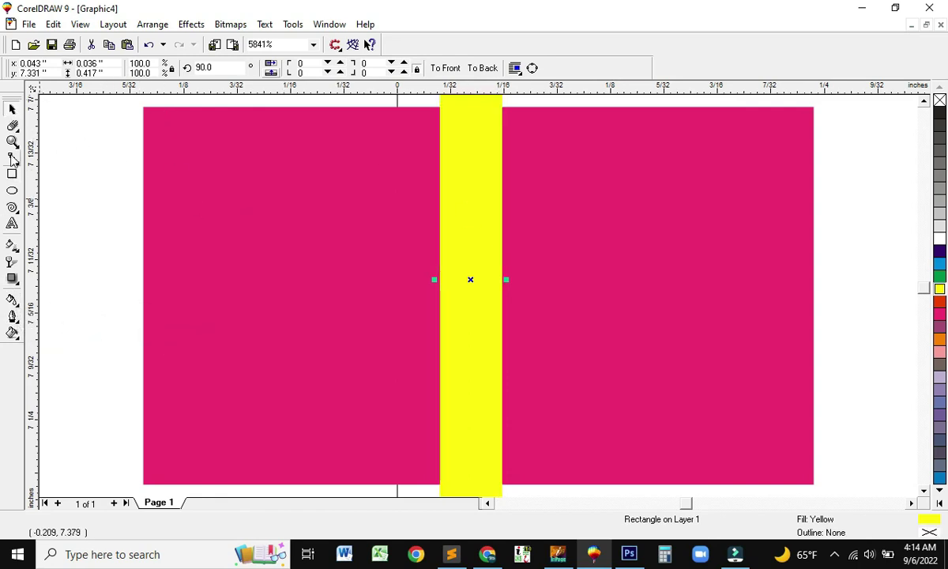
left_click_drag(13, 128, 79, 138)
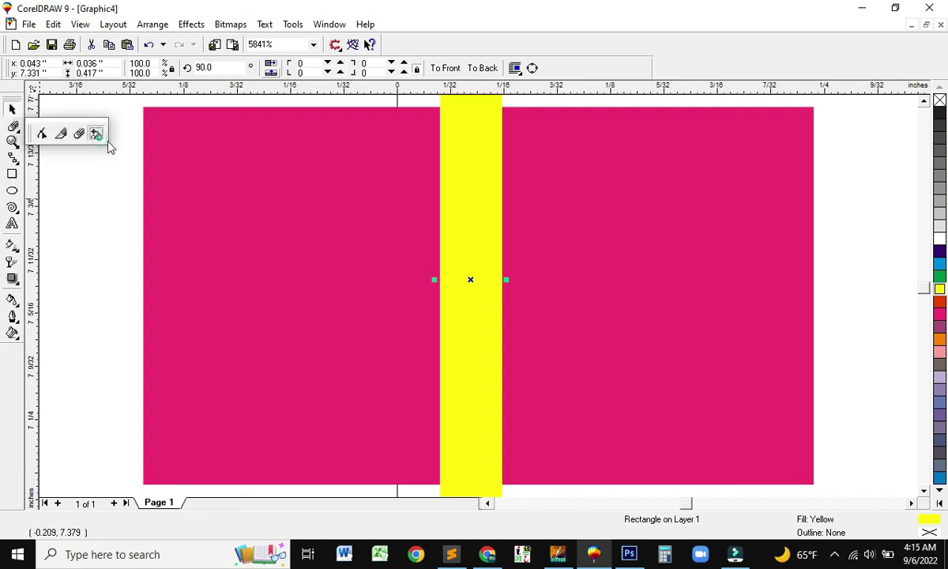
left_click(95, 134)
mouse_move(459, 220)
left_mouse_down()
mouse_move(506, 180)
mouse_move(506, 103)
left_mouse_up()
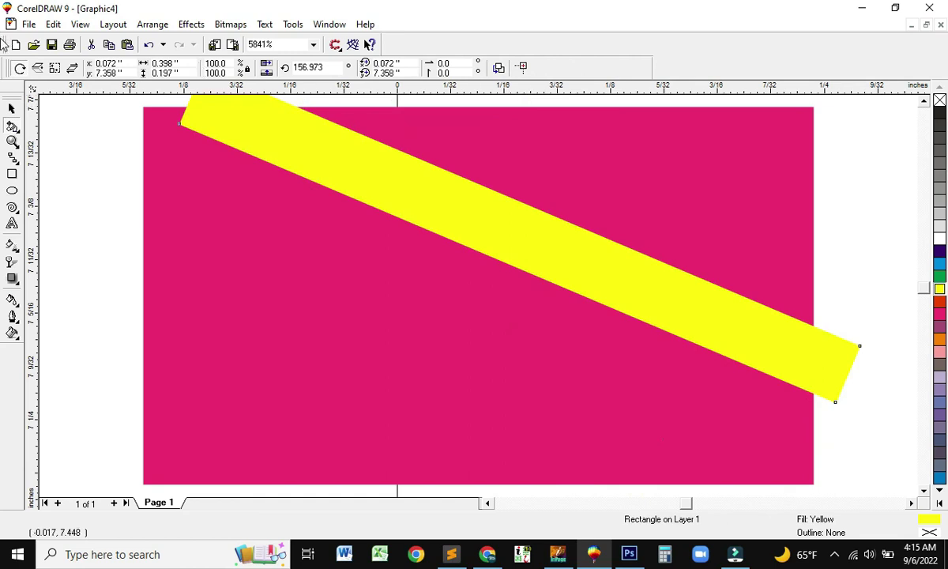
Step: PowerClip the yellow stripe inside the magenta rectangle with Place Inside Container
left_click(12, 108)
left_click(397, 155)
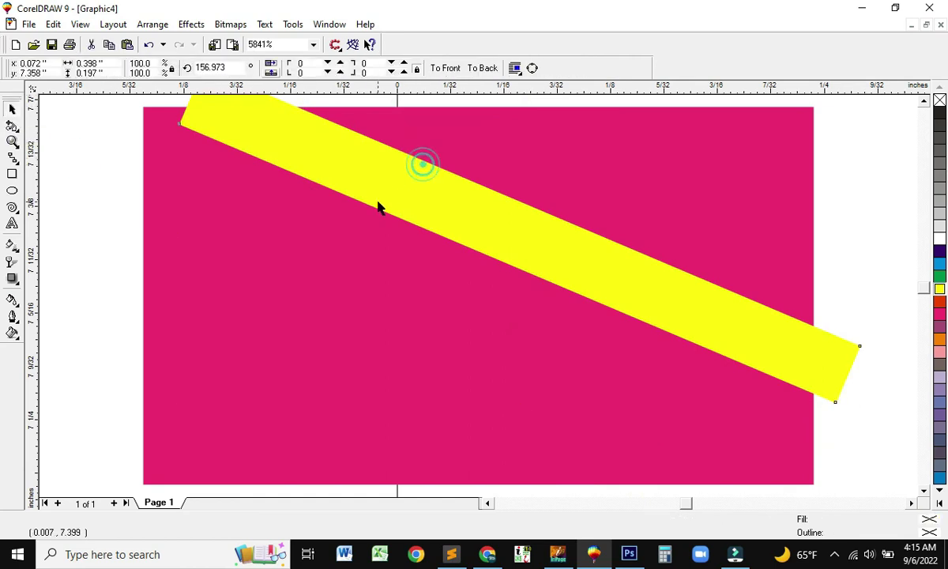
left_click(191, 23)
left_click(245, 133)
left_click(367, 134)
left_click(419, 156)
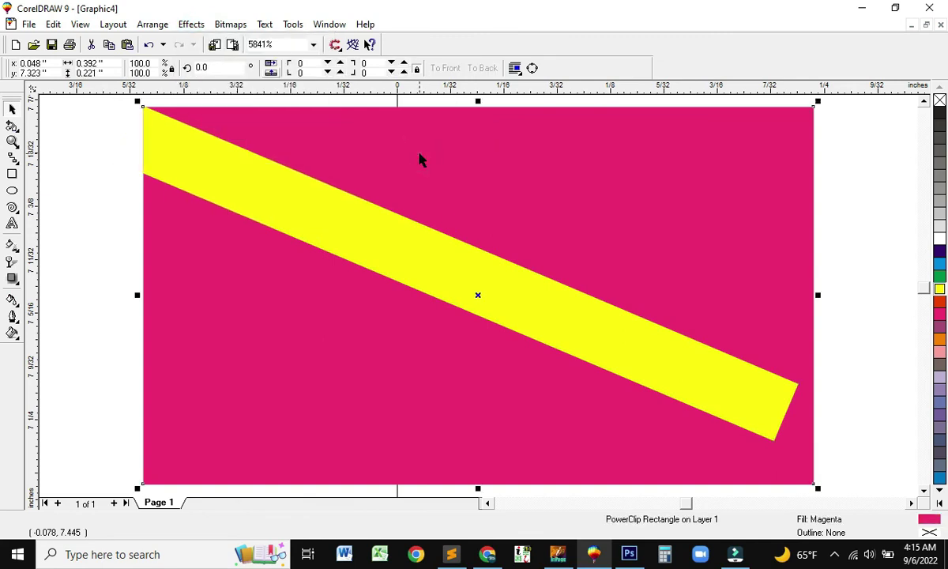
Step: Edit the PowerClip contents to stretch the yellow stripe larger, then finish editing
right_click(419, 159)
left_click(462, 180)
left_click(547, 306)
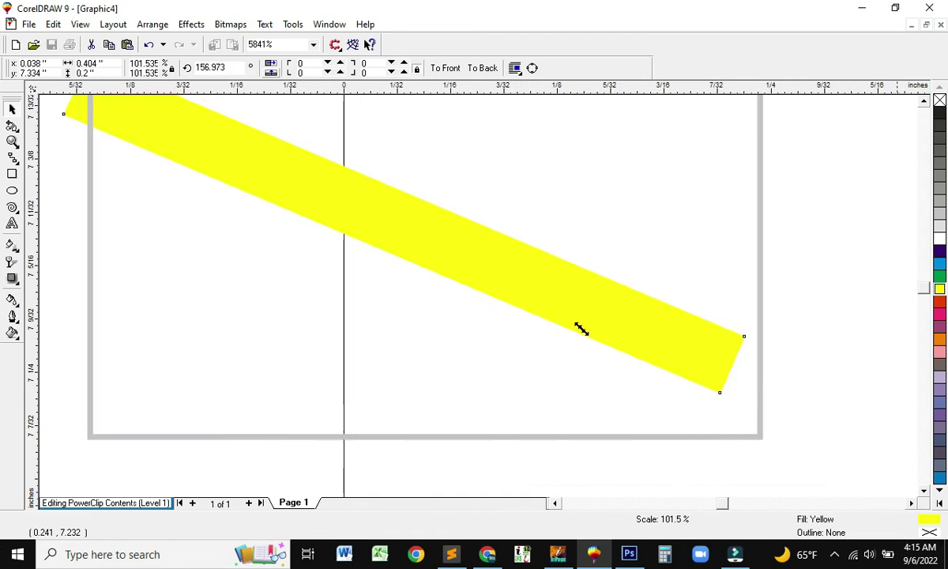
left_click_drag(802, 444, 578, 331)
right_click(578, 330)
left_click(629, 10)
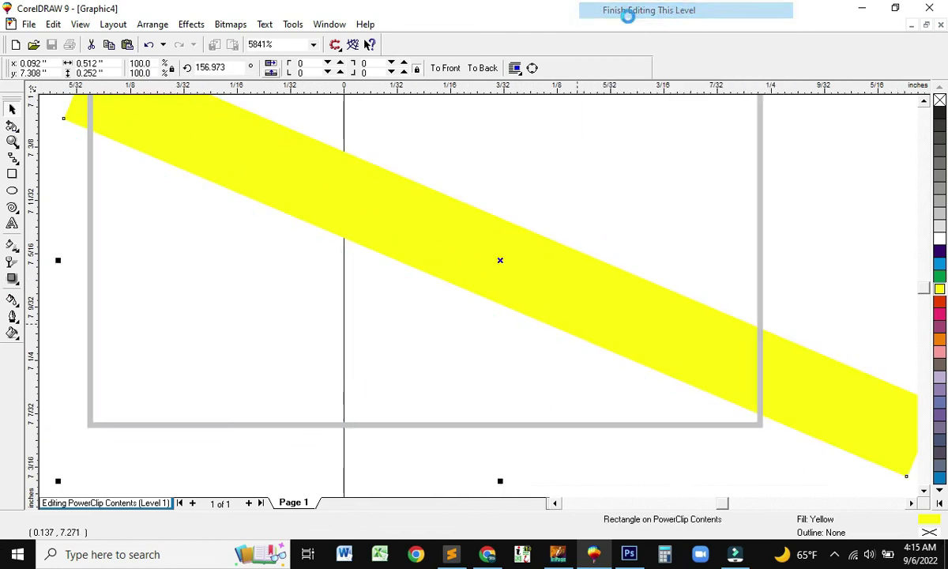